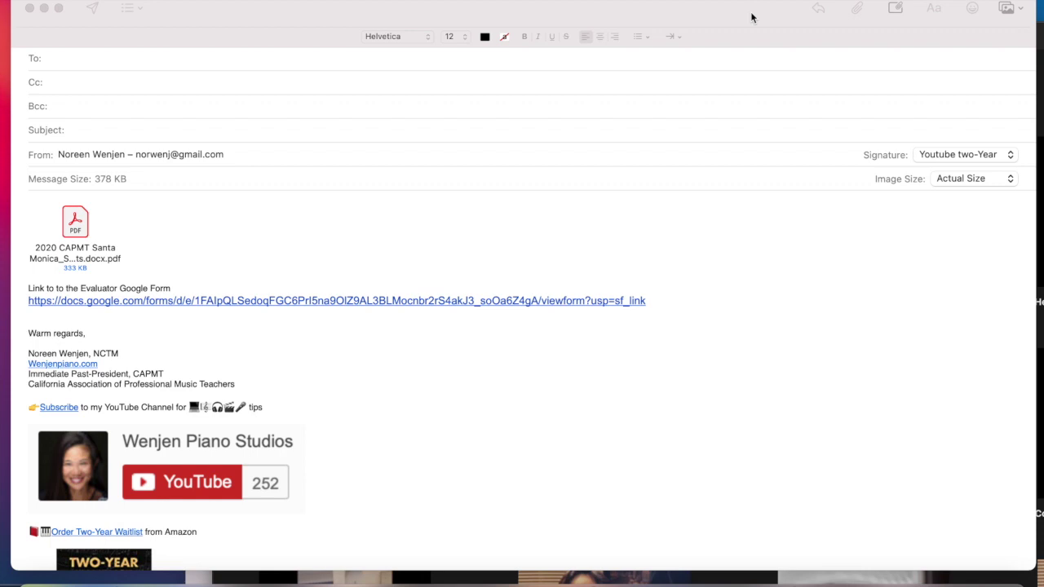
# Bring the Mail message with the audition sheet PDF and Evaluator form link to the front
pyautogui.click(751, 17)
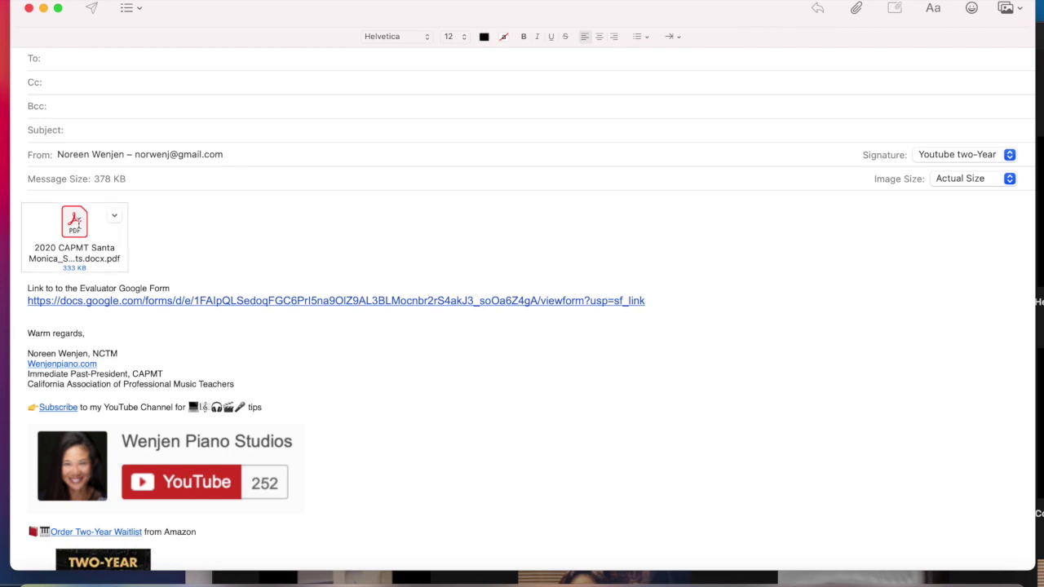
# Open the 2020 CAPMT Santa Monica audition sheet PDF attachment in Adobe Acrobat
pyautogui.moveTo(75, 220)
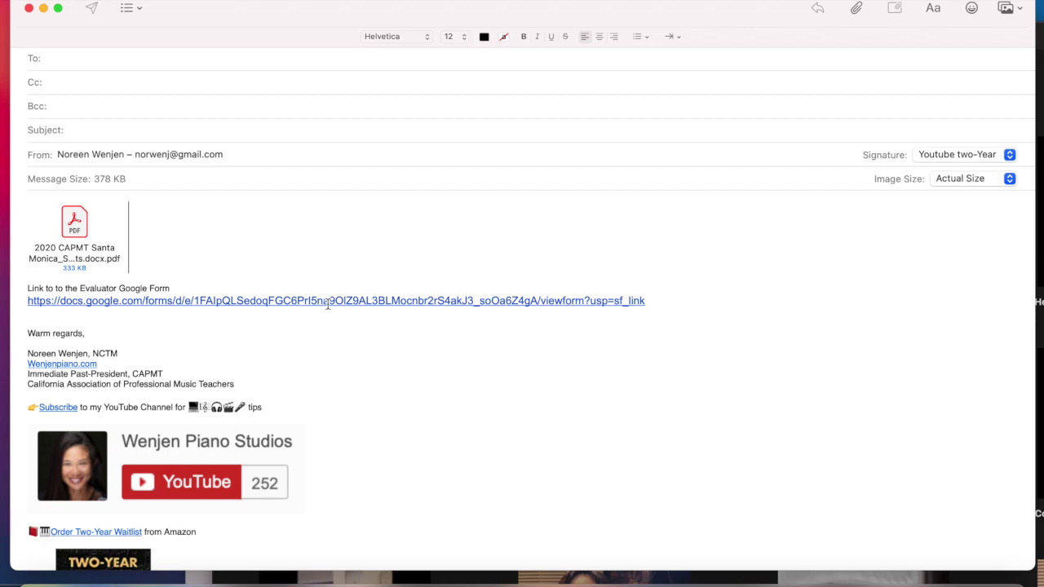
pyautogui.click(304, 228)
pyautogui.click(76, 223)
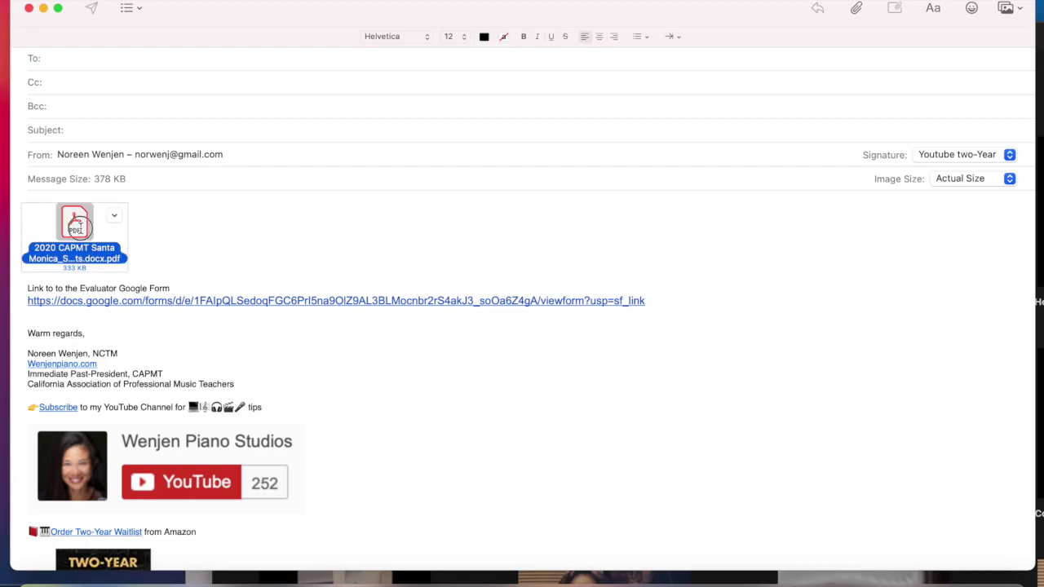
pyautogui.doubleClick(76, 224)
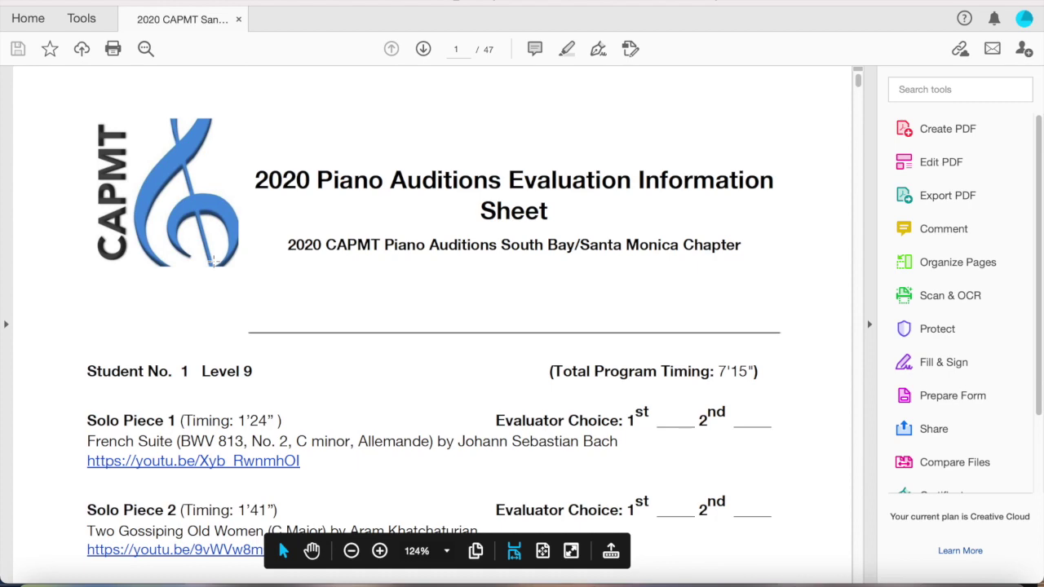
# Look over page 1 of the audition sheet, then return to the Mail desktop
pyautogui.scroll(-3, 214, 263)
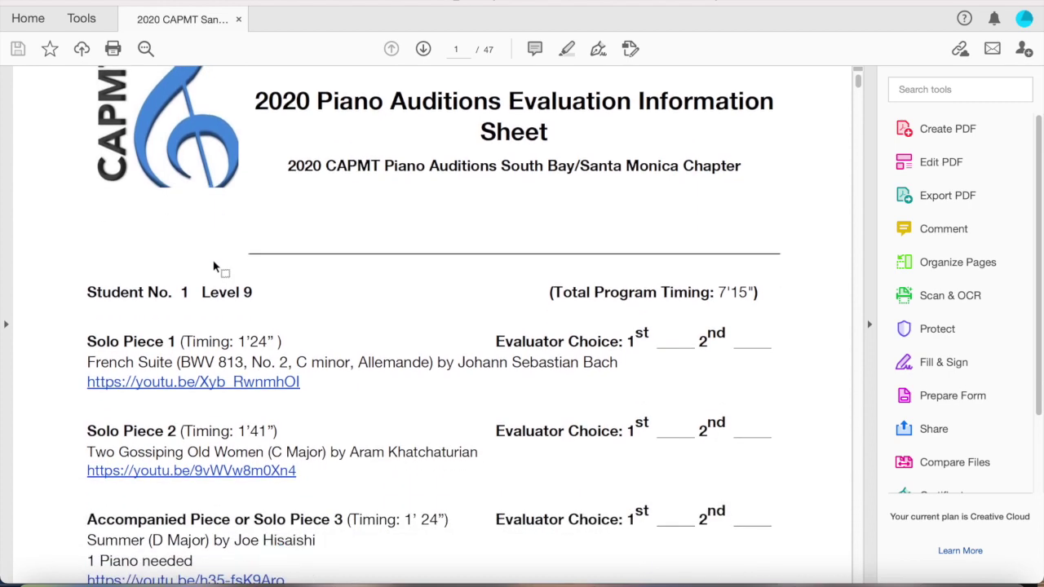
pyautogui.scroll(-5, 214, 266)
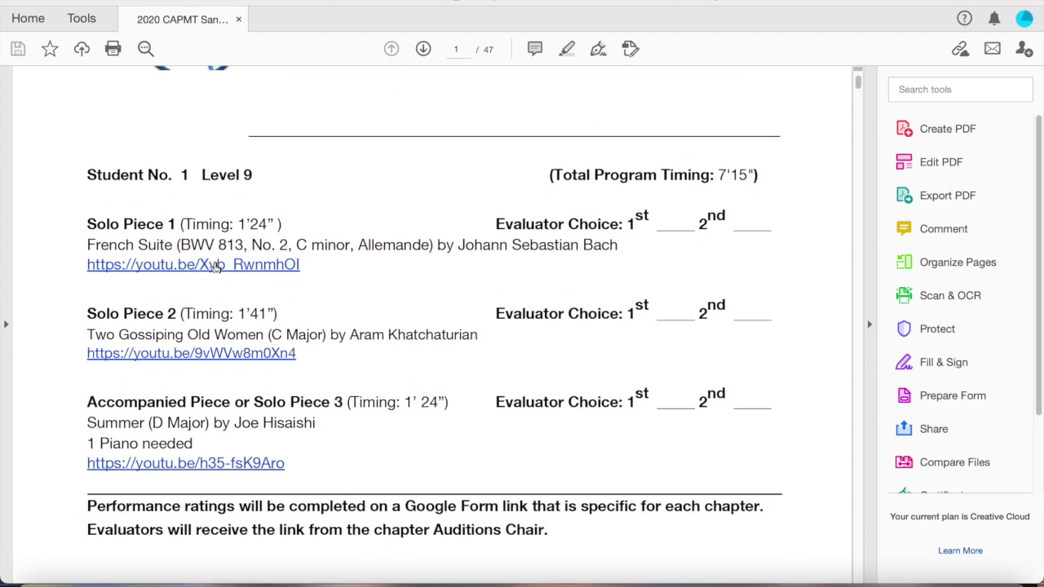
pyautogui.scroll(7, 214, 266)
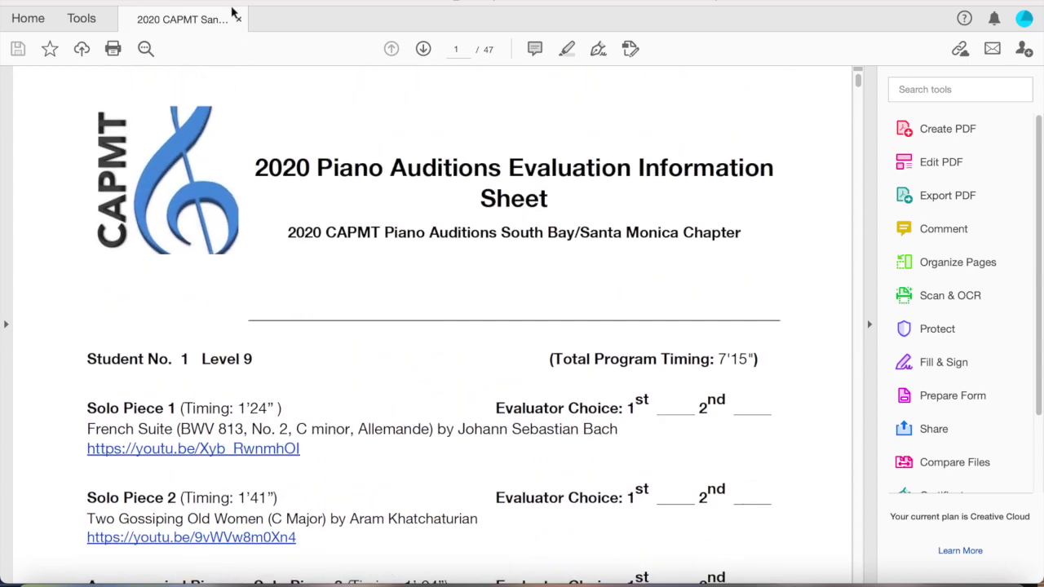
pyautogui.hotkey('ctrl', 'Left')
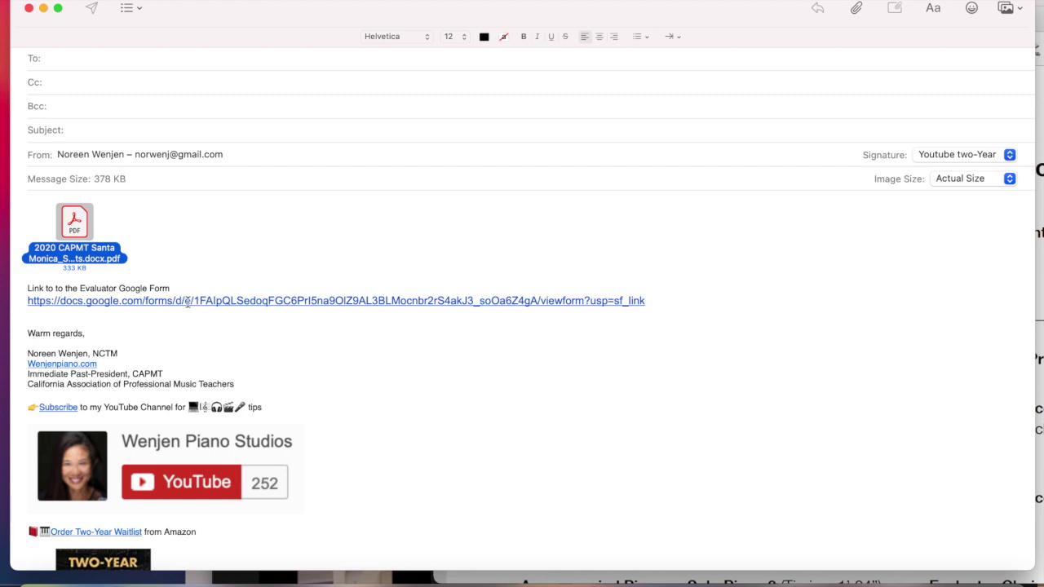
# Open the Evaluator Google Form link from the Mail message in Safari
pyautogui.doubleClick(188, 301)
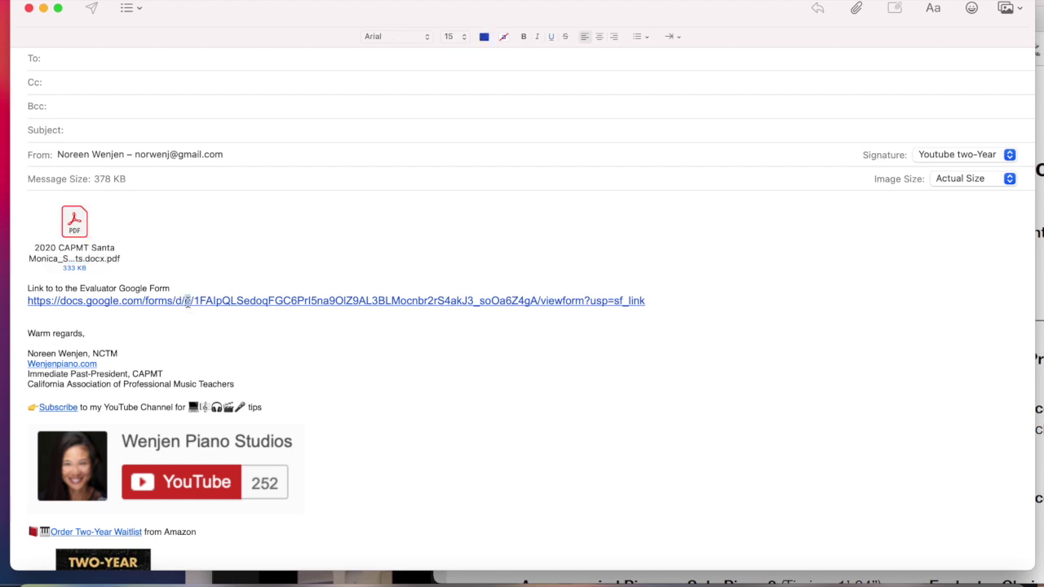
pyautogui.moveTo(657, 302); pyautogui.dragTo(8, 303)
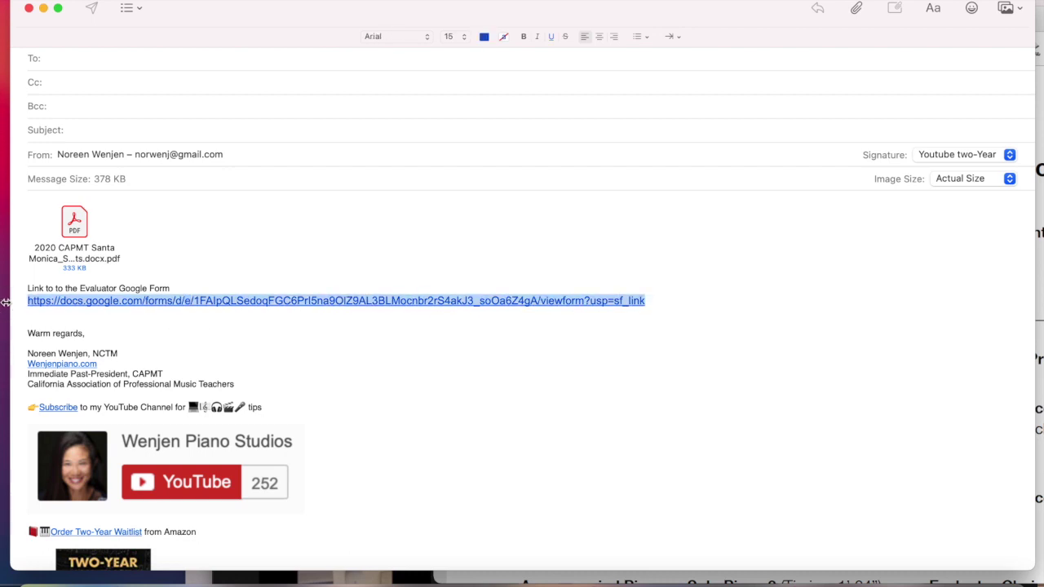
pyautogui.rightClick(356, 305)
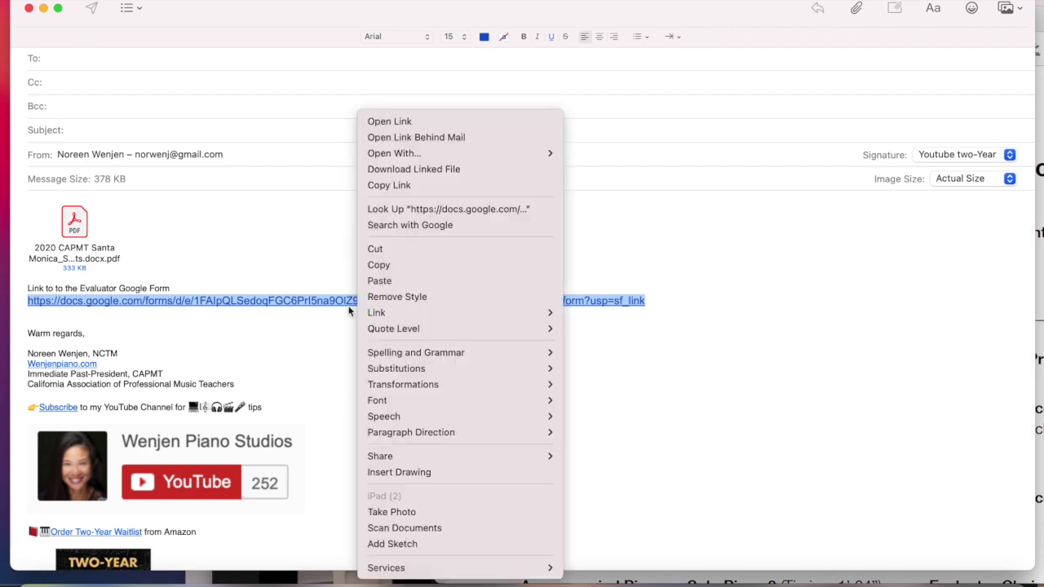
pyautogui.click(340, 312)
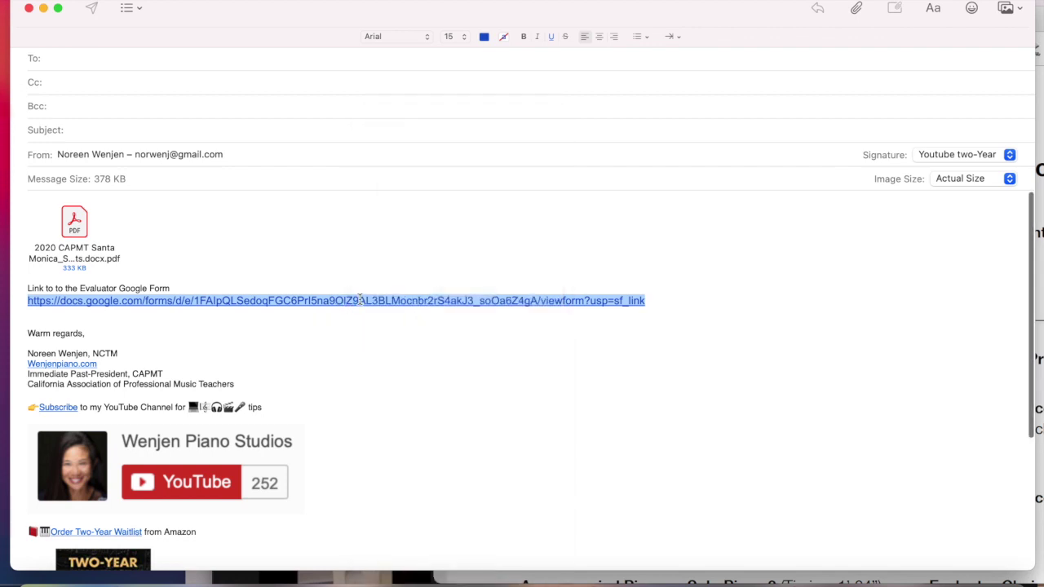
pyautogui.rightClick(360, 300)
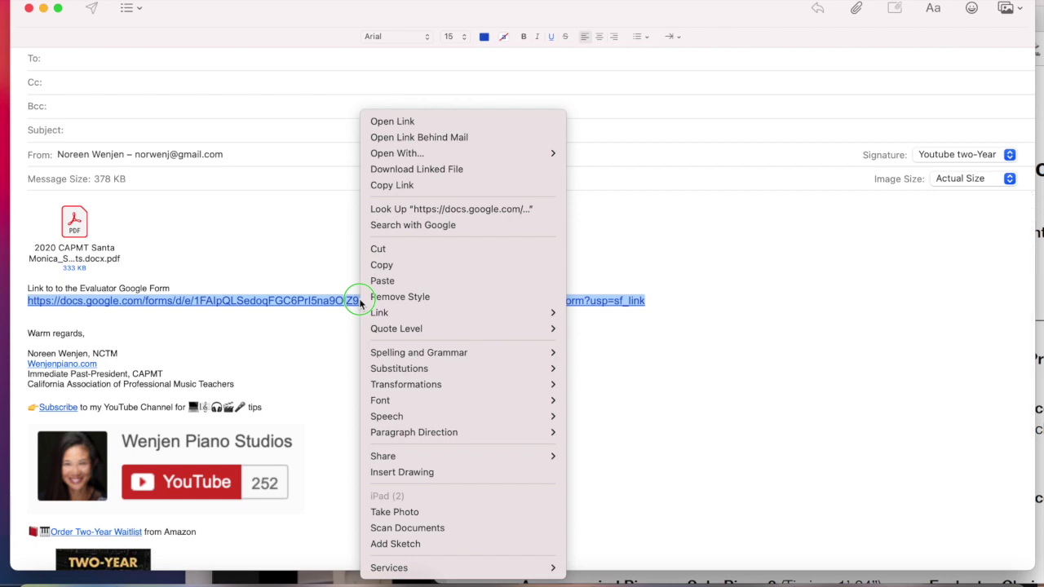
pyautogui.click(380, 121)
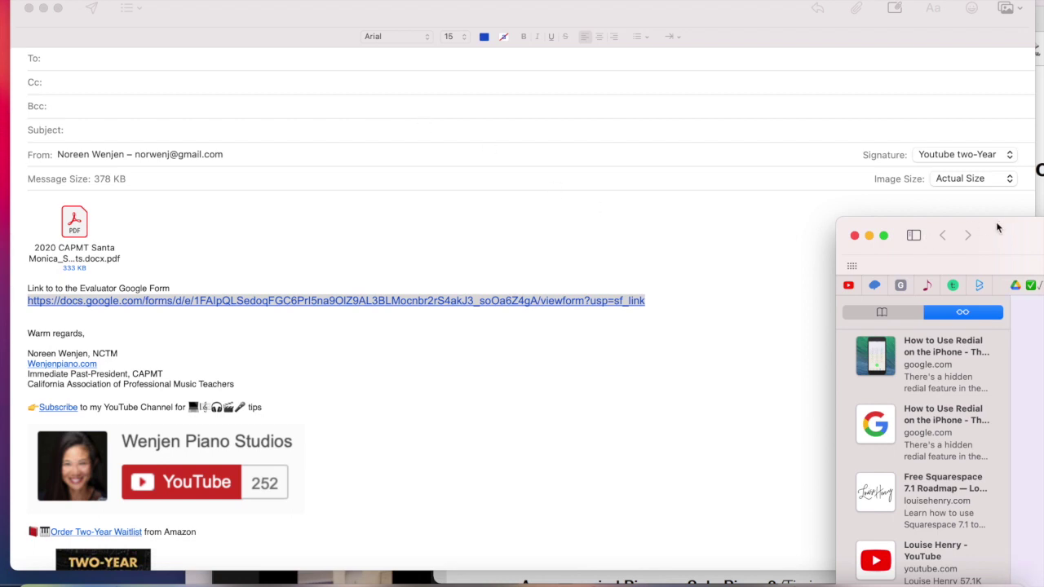
# Move the Safari window with the CAPMT Pianos Auditions Evaluator Form to the left
pyautogui.moveTo(998, 223); pyautogui.dragTo(163, 4)
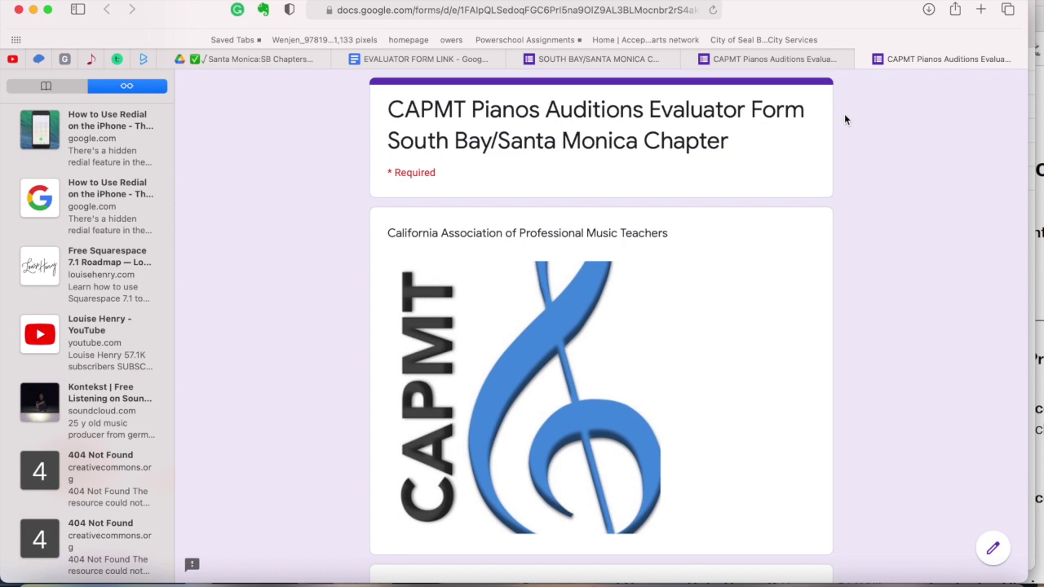
pyautogui.click(857, 12)
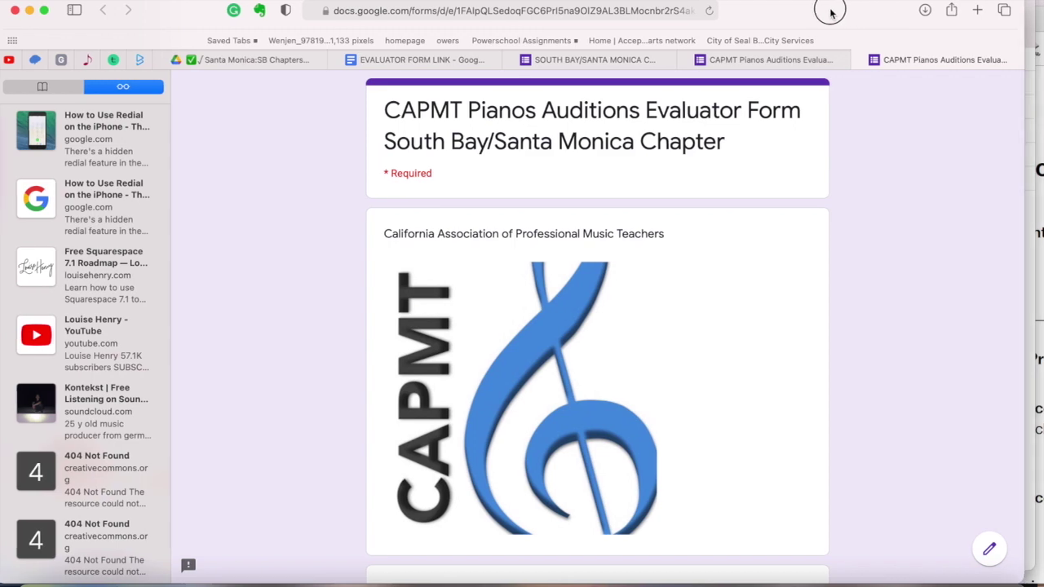
# Move Mail aside and bring up the Acrobat audition sheet, zoomed out one step
pyautogui.moveTo(857, 12); pyautogui.dragTo(396, 6)
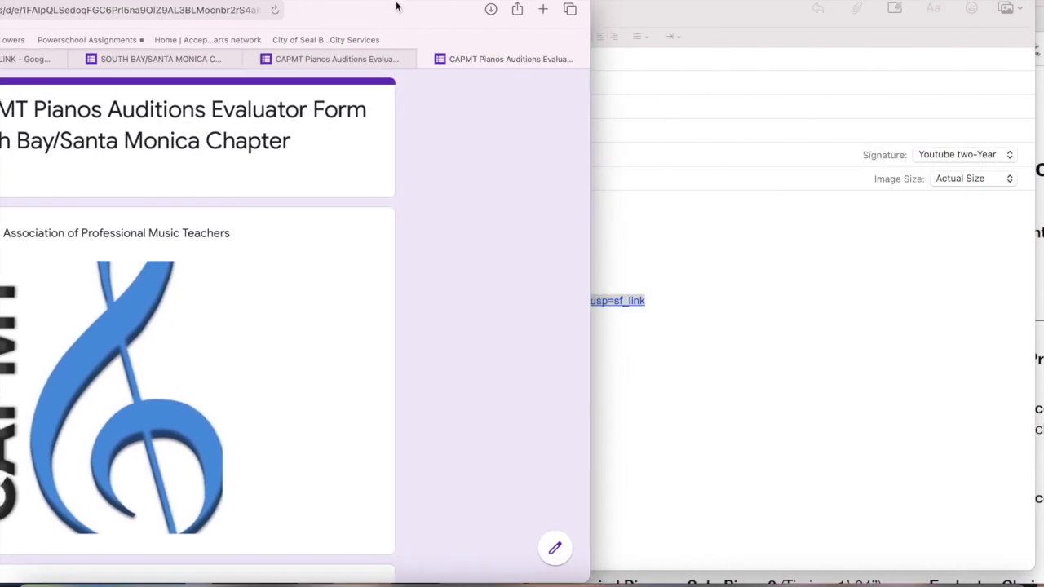
pyautogui.moveTo(704, 12); pyautogui.dragTo(703, 575)
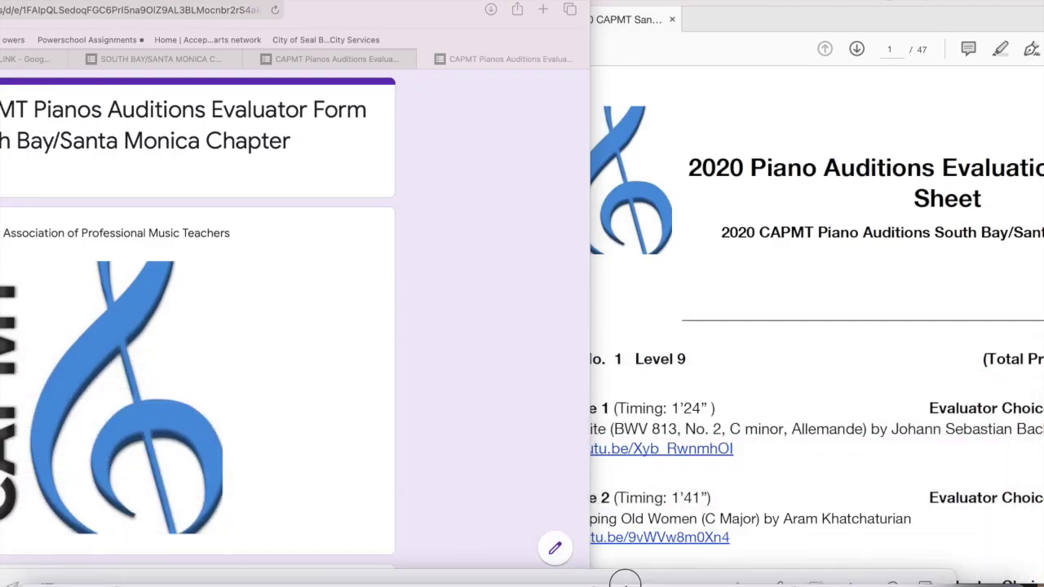
pyautogui.click(787, 314)
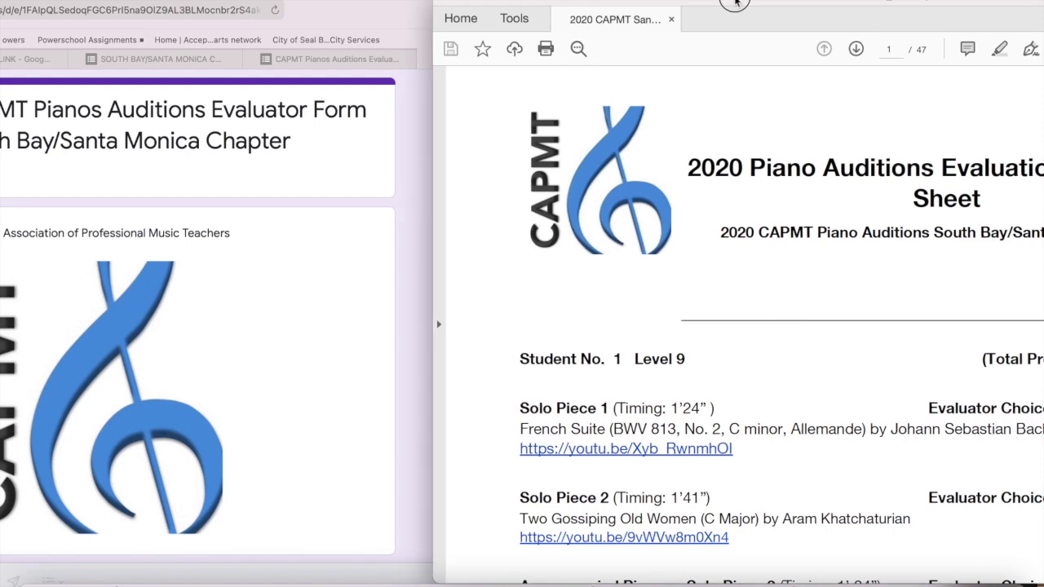
pyautogui.moveTo(757, 5); pyautogui.dragTo(591, 5)
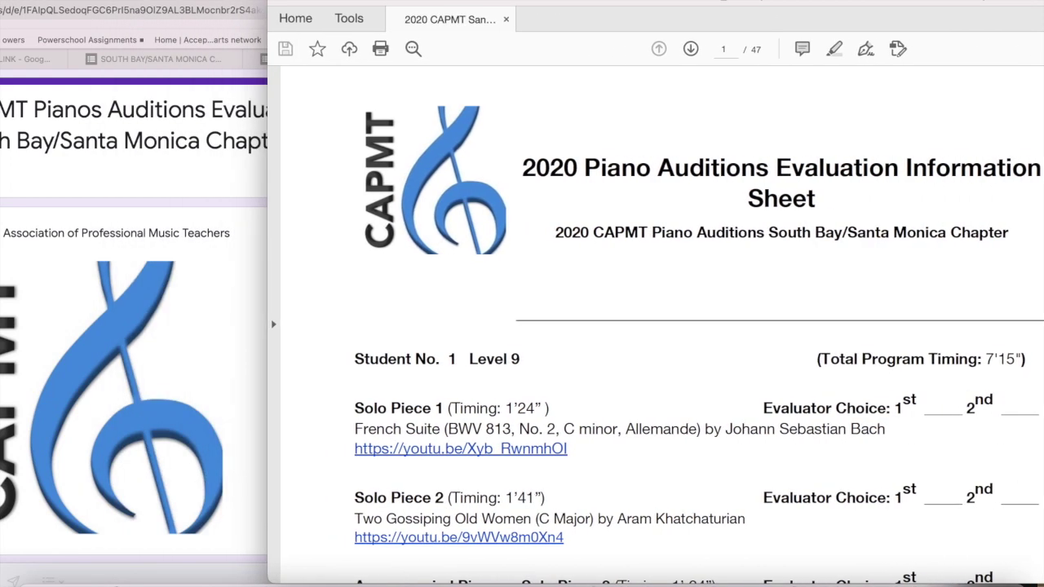
pyautogui.doubleClick(360, 5)
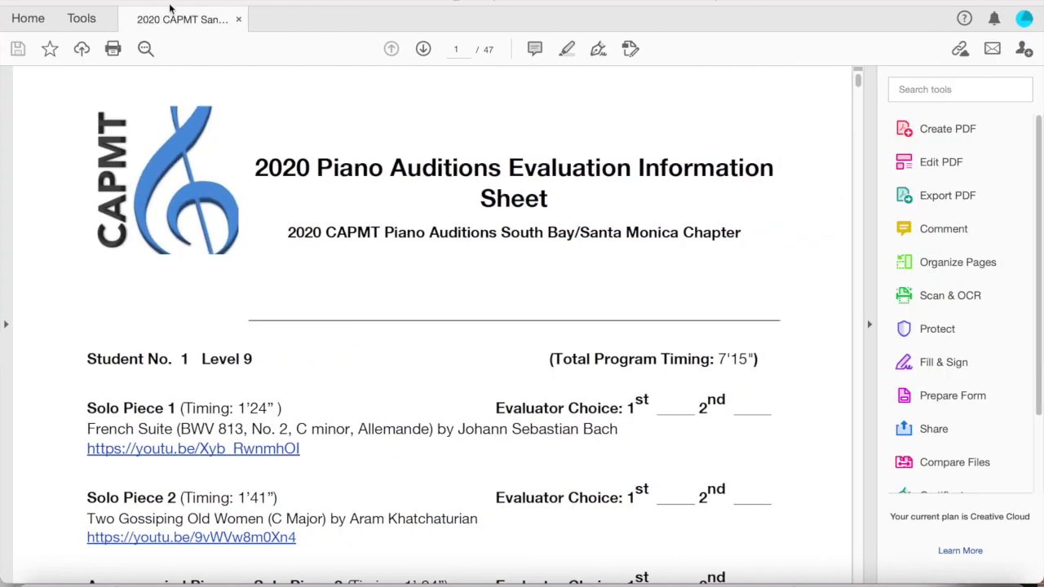
pyautogui.doubleClick(285, 18)
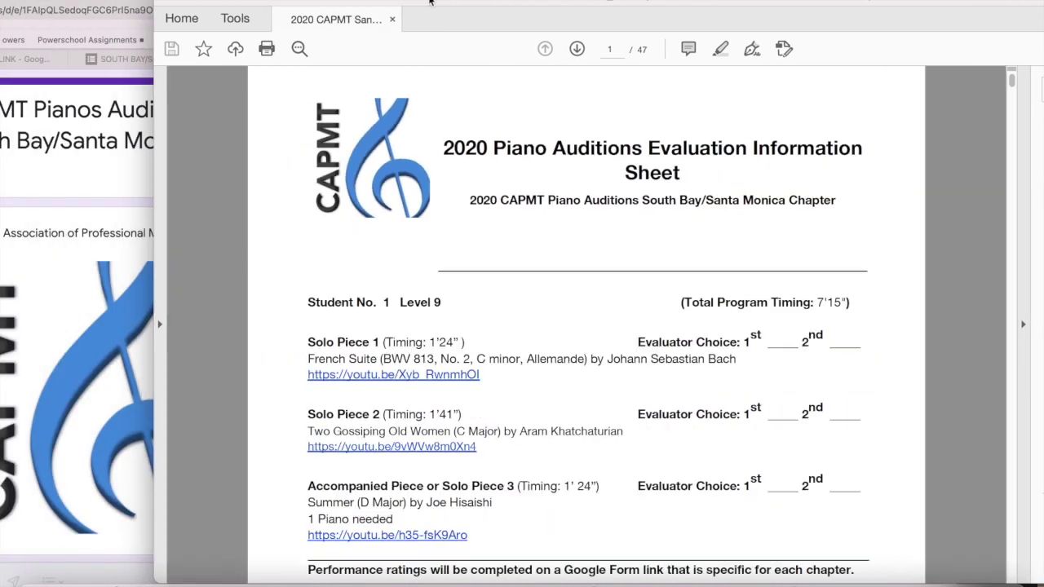
pyautogui.press('super+minus')
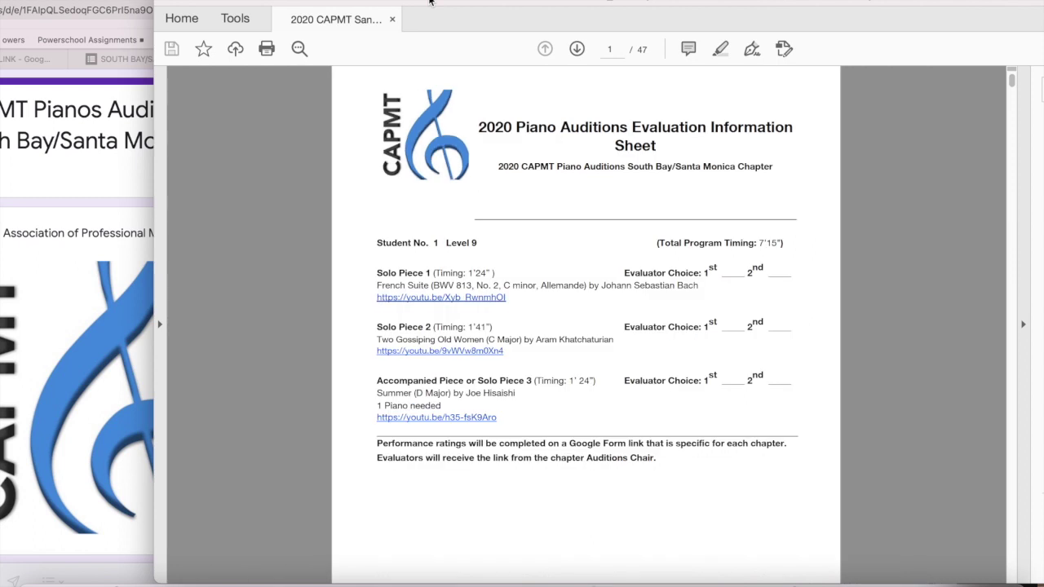
# Place the audition sheet on the right and the zoomed-out evaluator form on the left
pyautogui.moveTo(400, 3); pyautogui.dragTo(630, 2)
pyautogui.click(333, 16)
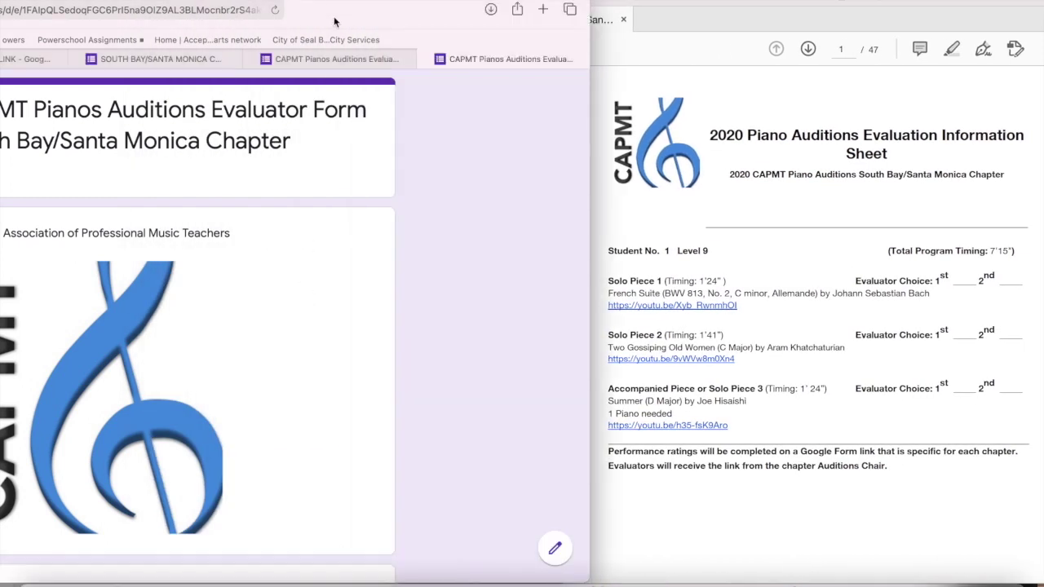
pyautogui.moveTo(334, 17); pyautogui.dragTo(526, 4)
pyautogui.press('super+minus')
pyautogui.press('super+minus')
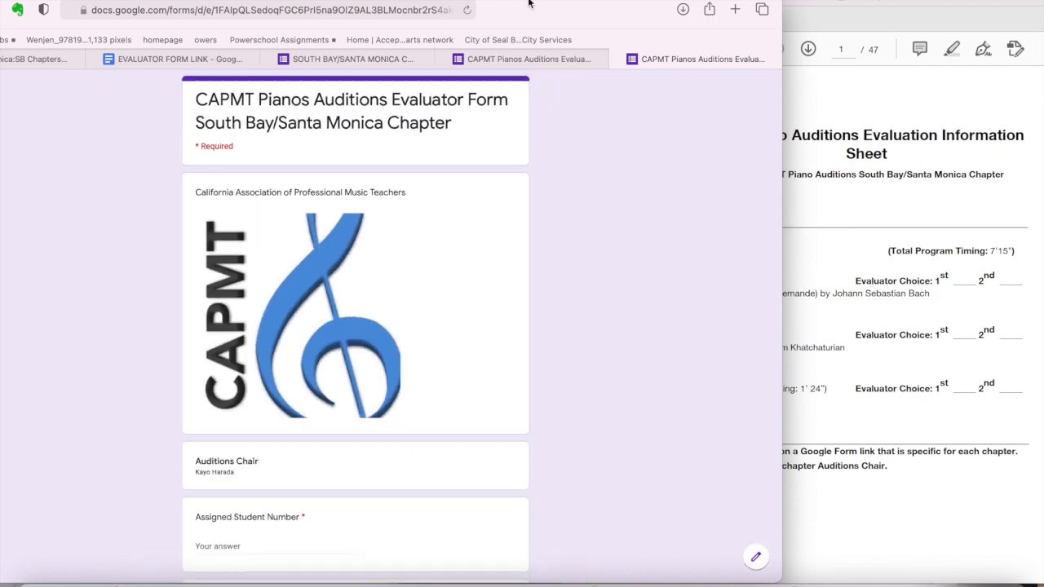
pyautogui.moveTo(529, 3); pyautogui.dragTo(399, 11)
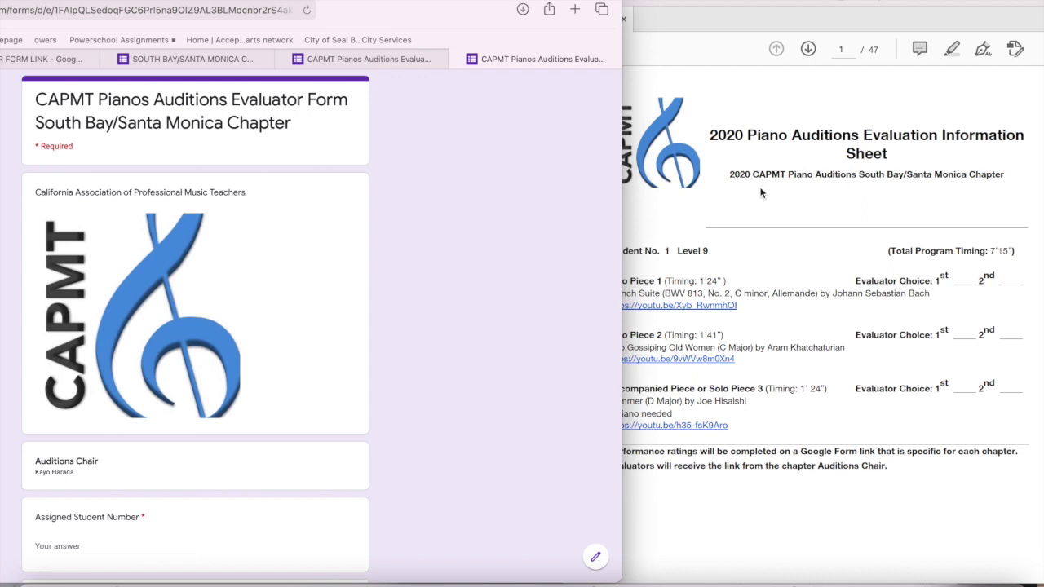
# Enter 1 as Assigned Student Number, matching audition No. 1 on the sheet
pyautogui.scroll(-3, 442, 330)
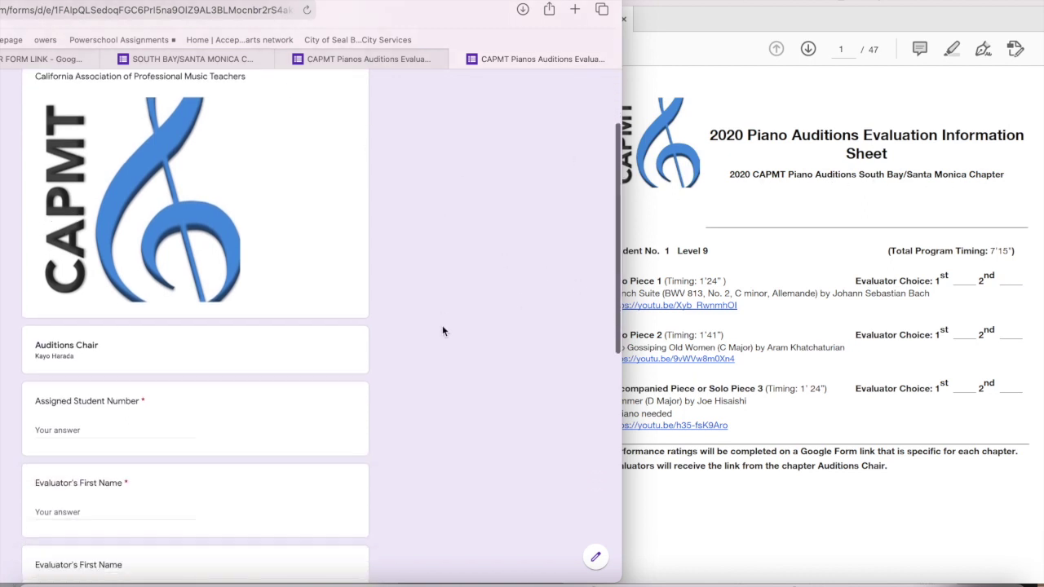
pyautogui.moveTo(432, 11); pyautogui.dragTo(463, 11)
pyautogui.scroll(-3, 134, 398)
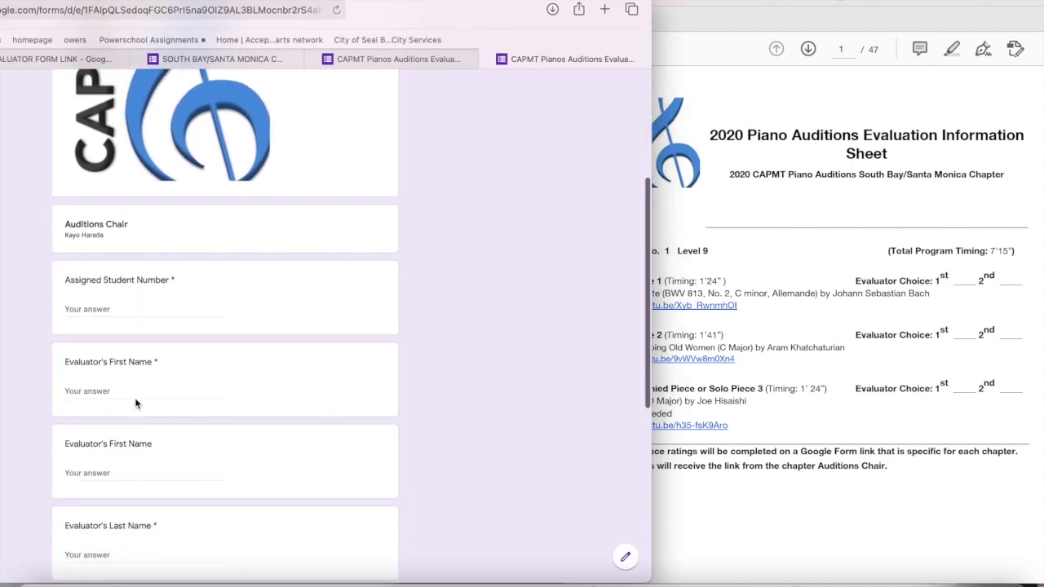
pyautogui.click(122, 305)
pyautogui.click(734, 238)
pyautogui.click(674, 250)
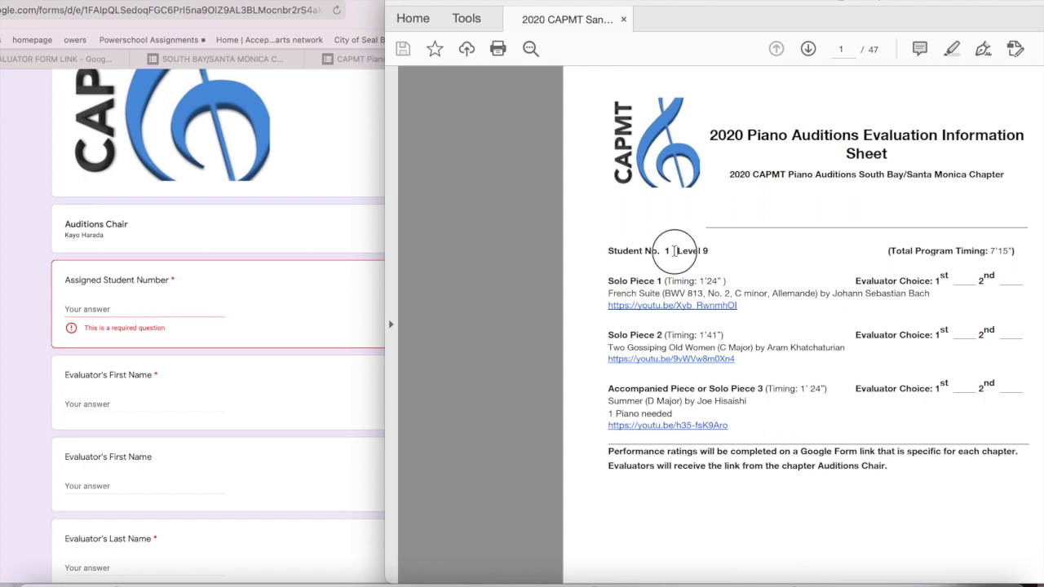
pyautogui.click(151, 301)
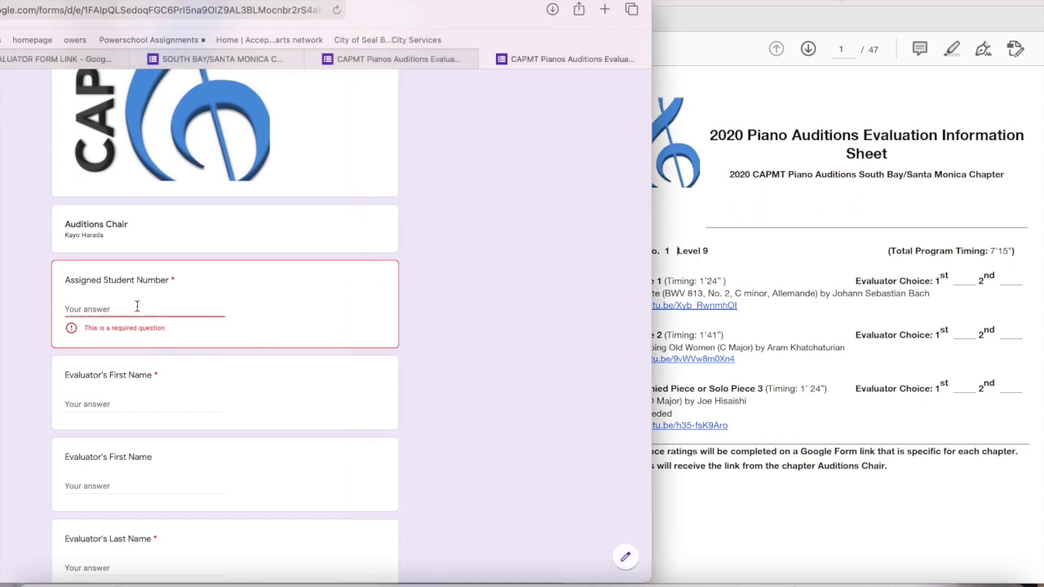
pyautogui.write('1')
# Leave Evaluator's First Name empty and move down to the Solo Piece 1 comments
pyautogui.click(108, 387)
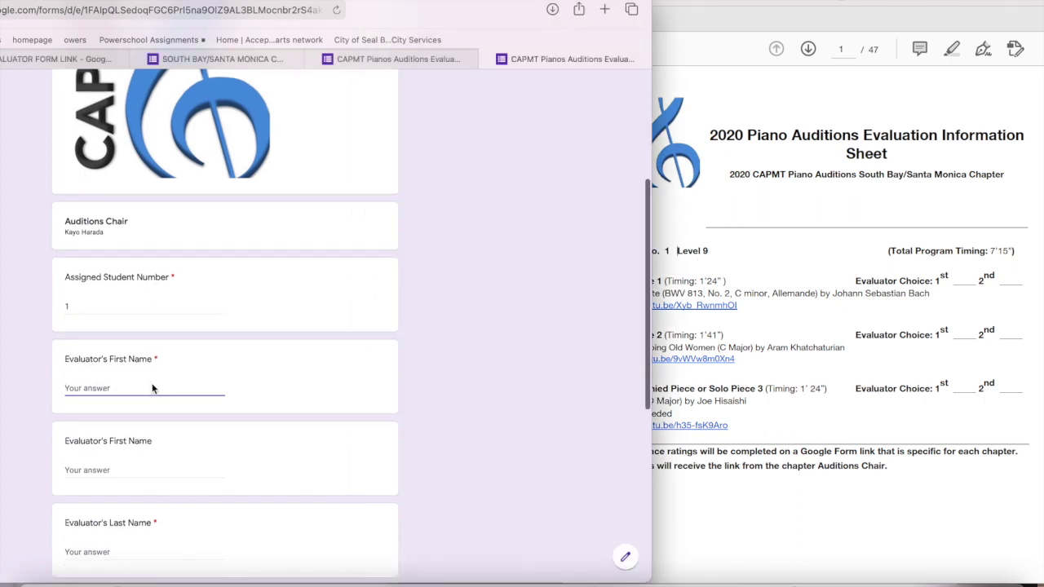
pyautogui.scroll(-1, 151, 388)
pyautogui.scroll(-5, 158, 343)
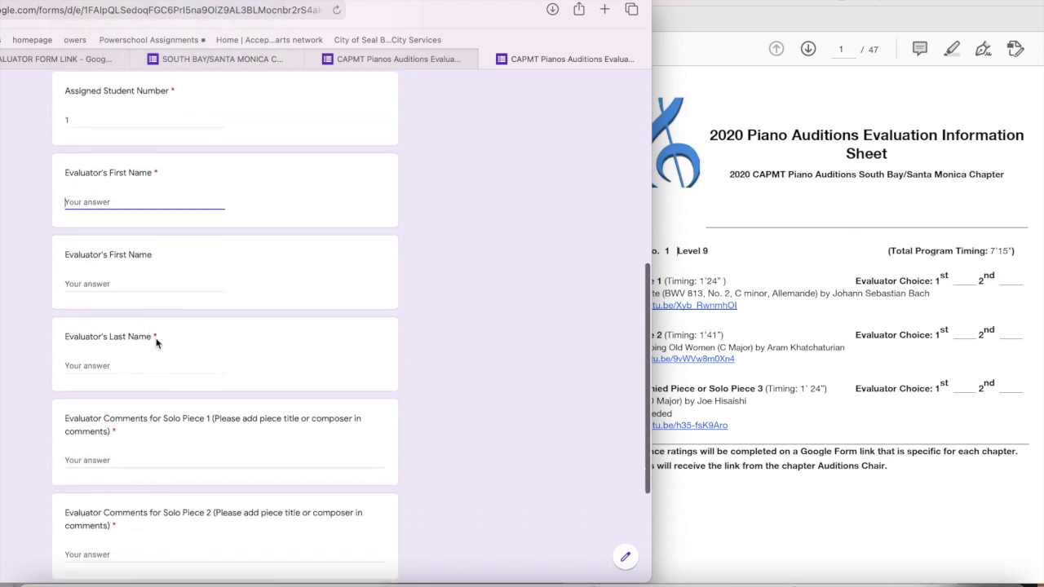
pyautogui.click(139, 292)
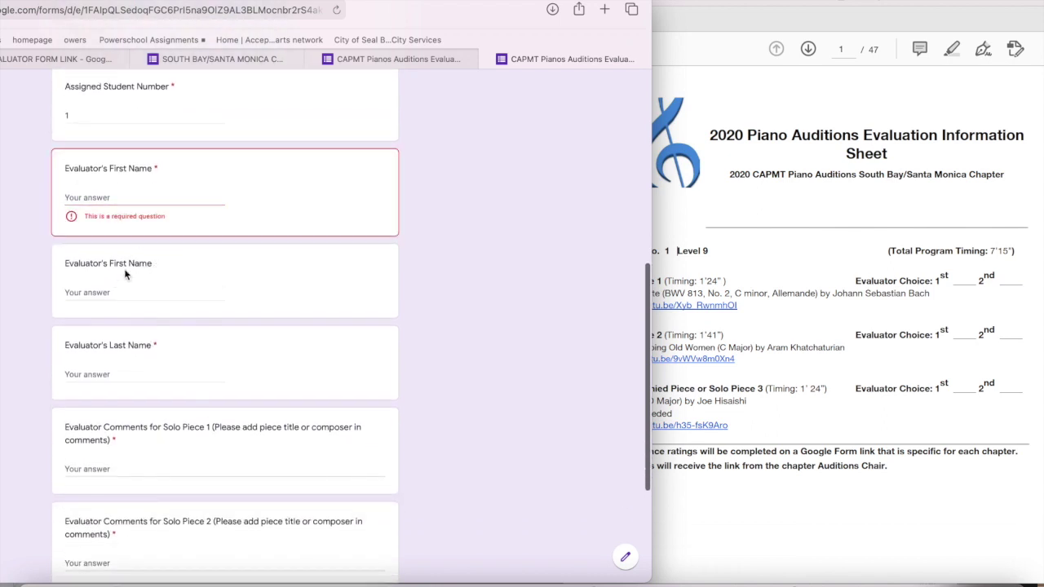
pyautogui.scroll(-3, 127, 270)
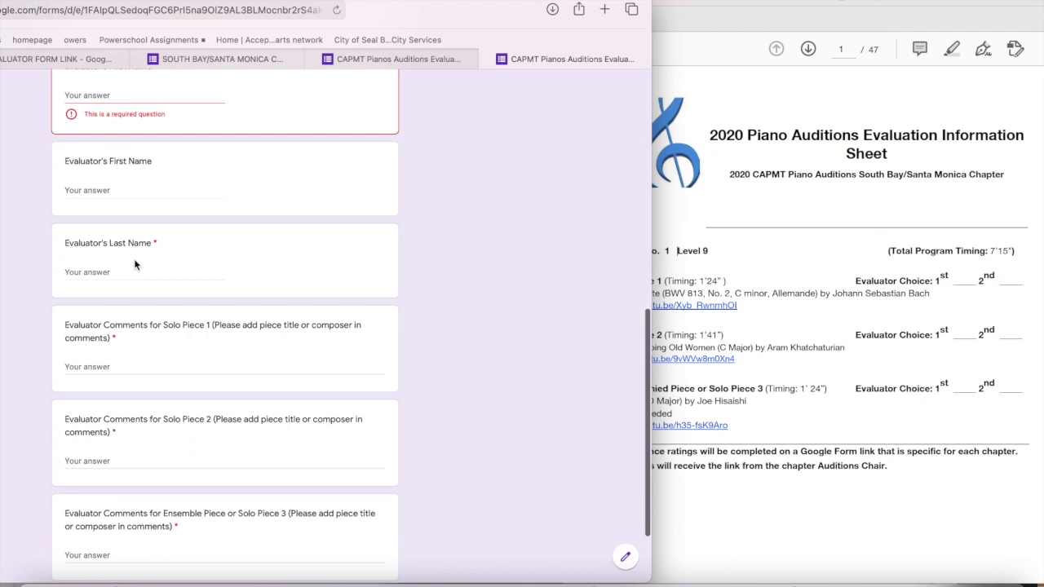
pyautogui.scroll(-3, 140, 267)
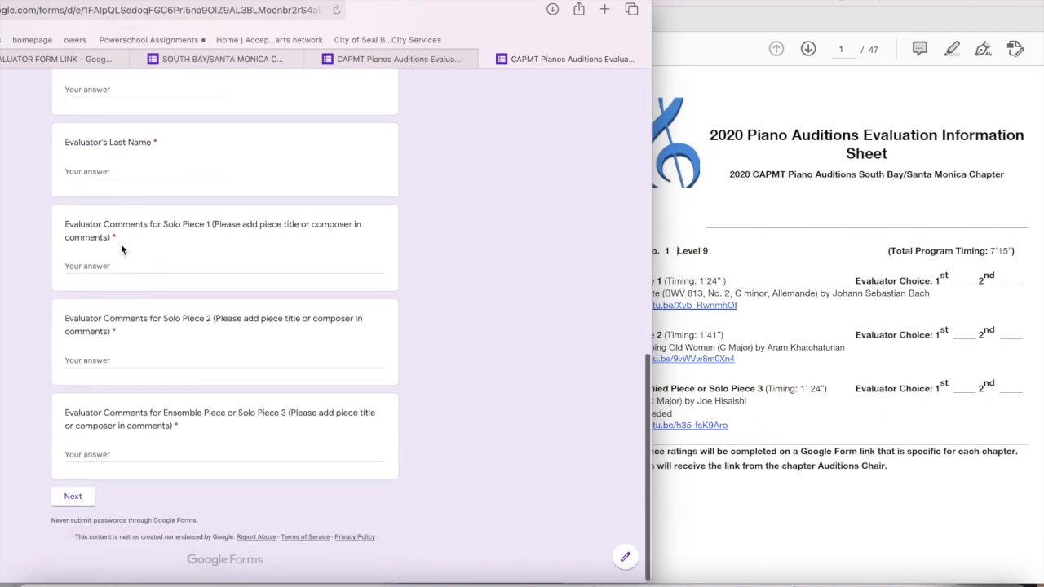
pyautogui.click(99, 266)
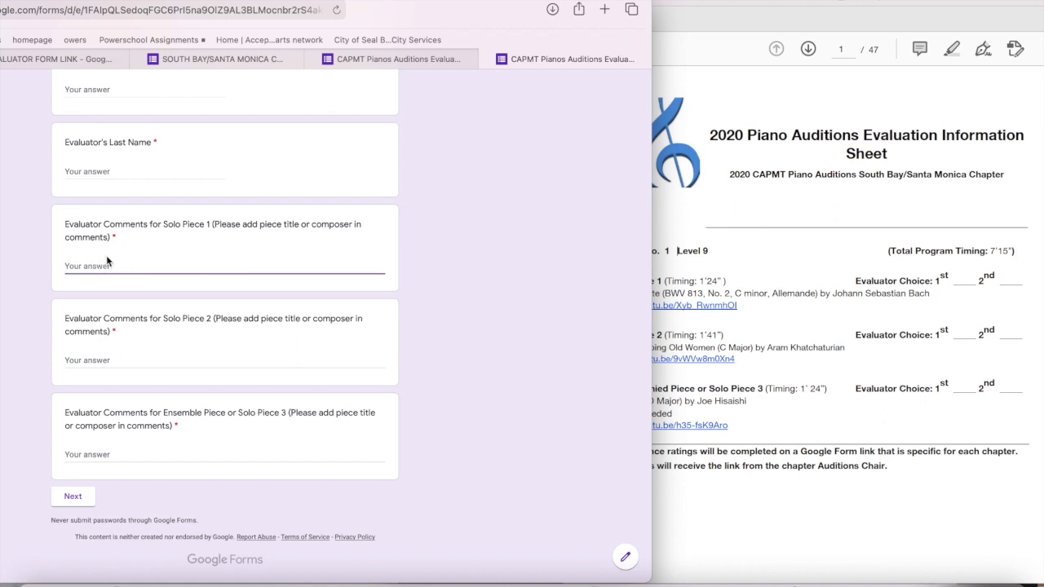
# Fill the Solo Piece 1 comments with about twelve lines of 'ASDFASDF' placeholder text
pyautogui.write('ASDFASDF')
pyautogui.press('Return')
pyautogui.write('ASDFASDF')
pyautogui.press('Return')
pyautogui.write('ASDFASDF')
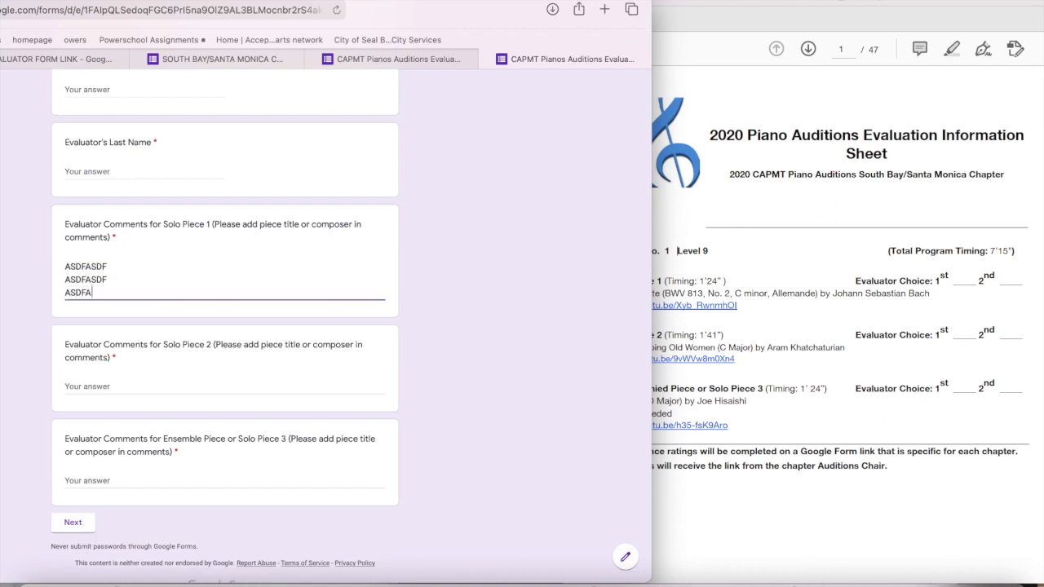
pyautogui.press('Return')
pyautogui.write('ASDFASF')
pyautogui.press('Return')
pyautogui.write('ASDFADF')
pyautogui.press('Return')
pyautogui.write('ASDASFDA')
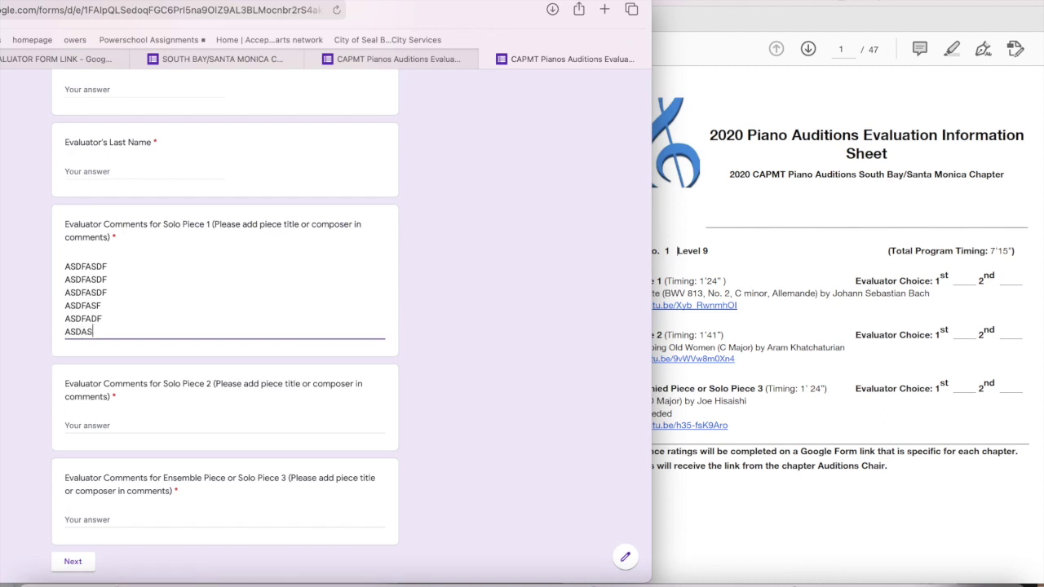
pyautogui.press('Return')
pyautogui.write('ASDFAF')
pyautogui.press('Return')
pyautogui.write('ASDFSADF')
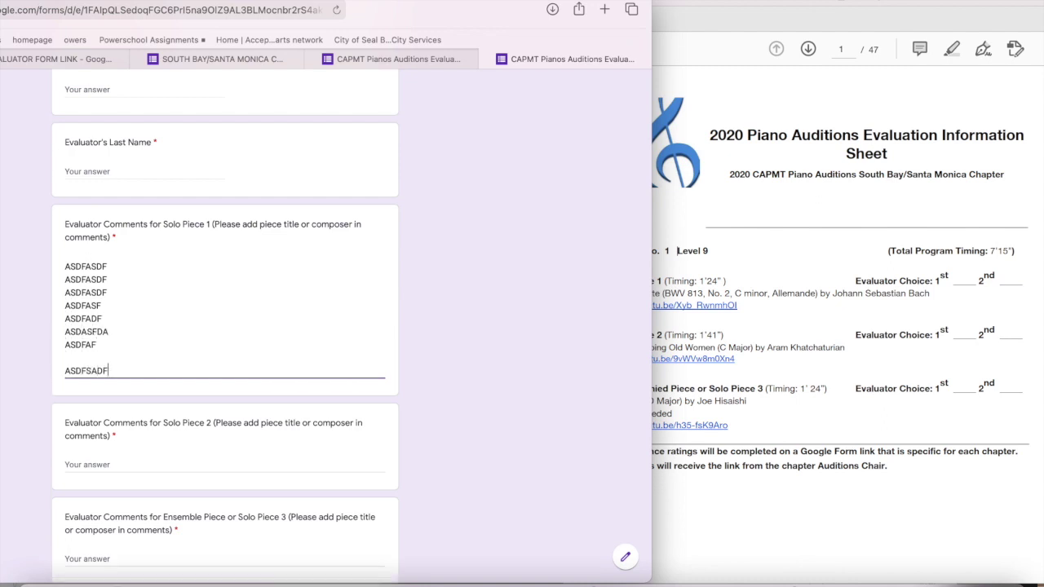
pyautogui.press('Return')
pyautogui.write('ASDFAS')
pyautogui.press('Return')
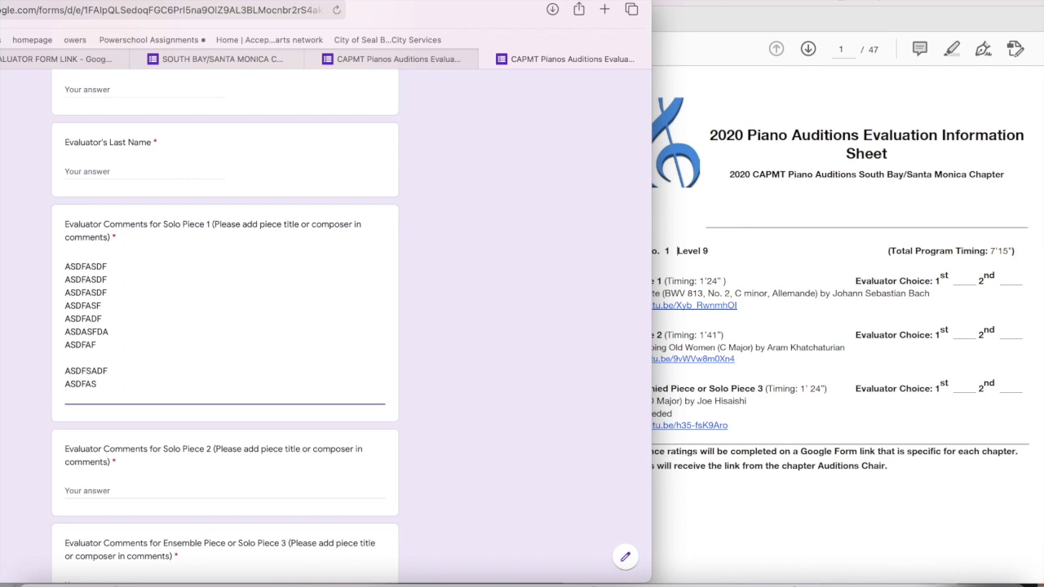
pyautogui.write('ASDFADS')
pyautogui.press('Return')
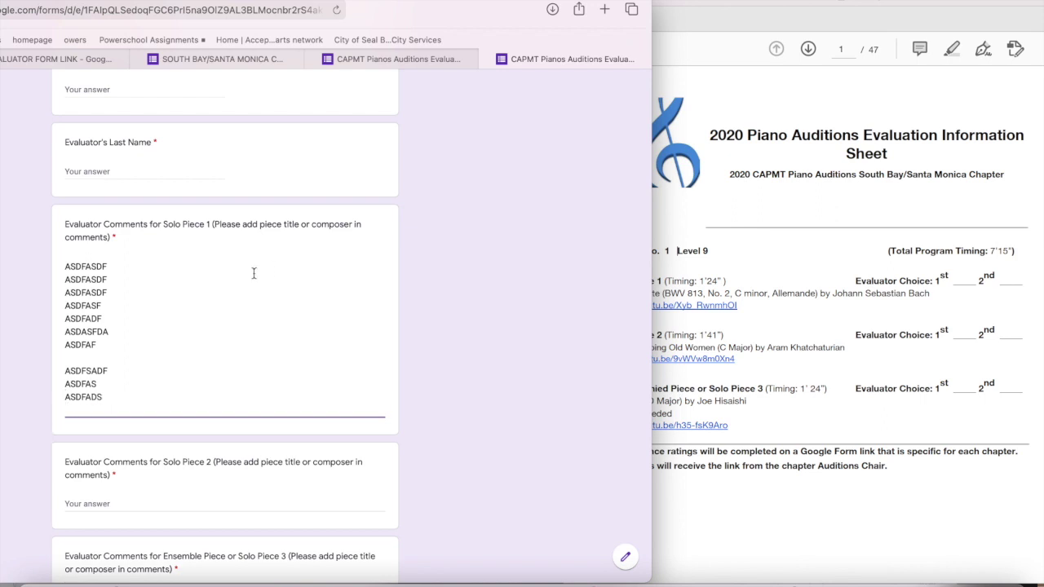
pyautogui.click(77, 359)
pyautogui.write('ASDFASD')
pyautogui.scroll(-3, 132, 373)
pyautogui.click(90, 299)
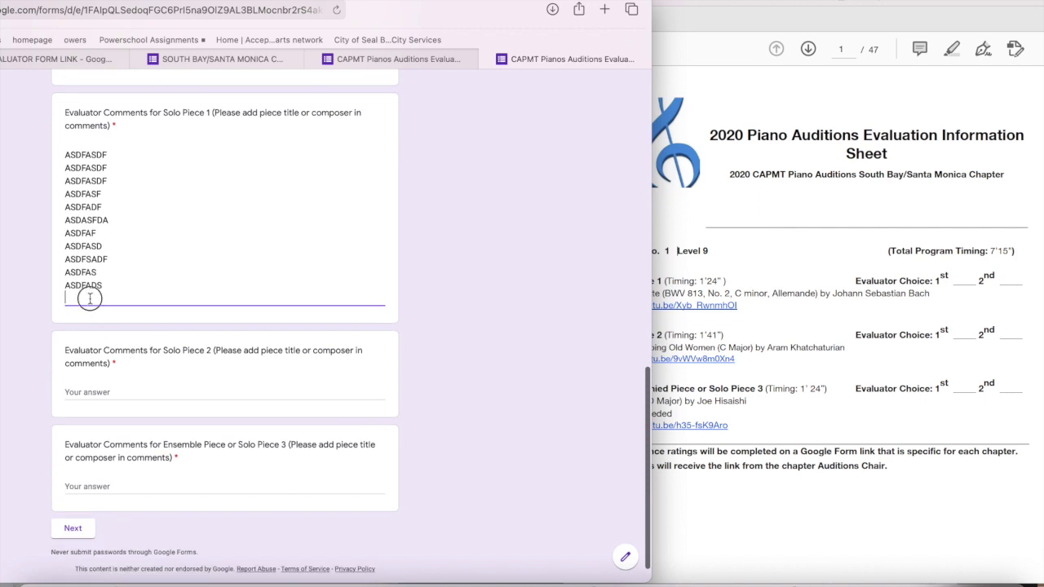
pyautogui.write('ASDFDAS')
pyautogui.press('Return')
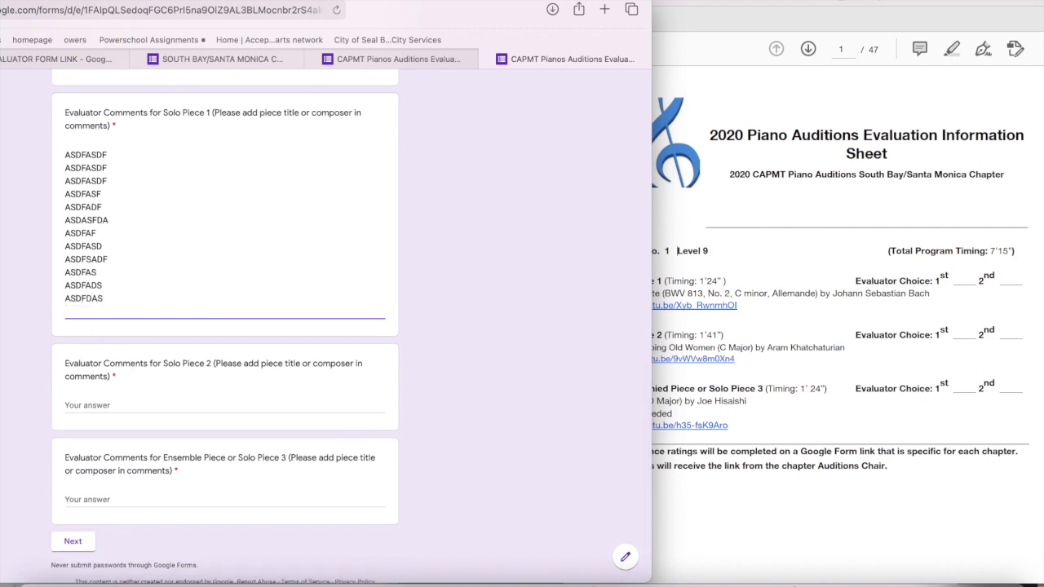
# Leave the Solo Piece 2 comments empty and return to the audition sheet
pyautogui.scroll(-1, 184, 250)
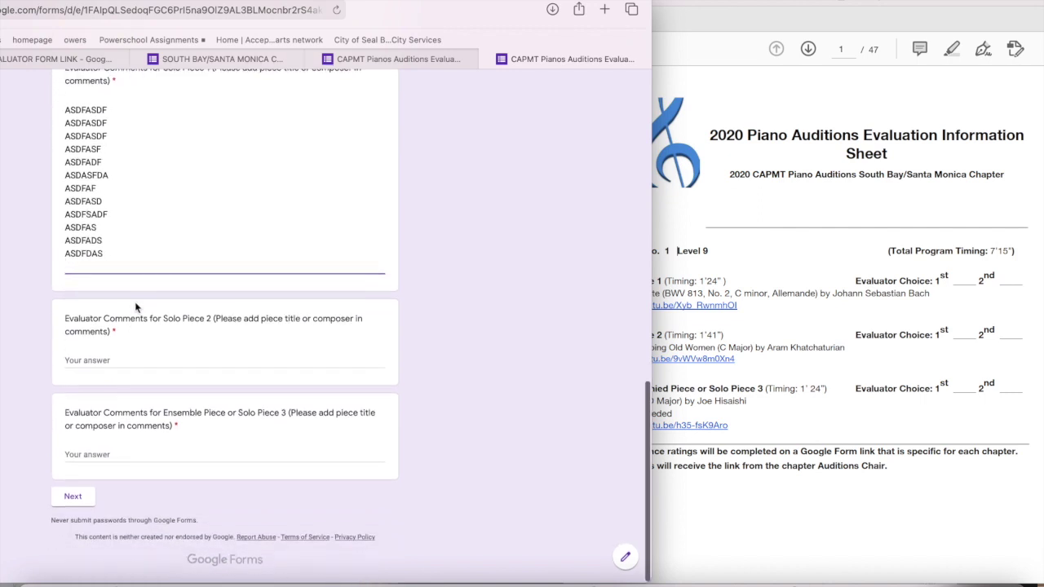
pyautogui.click(105, 357)
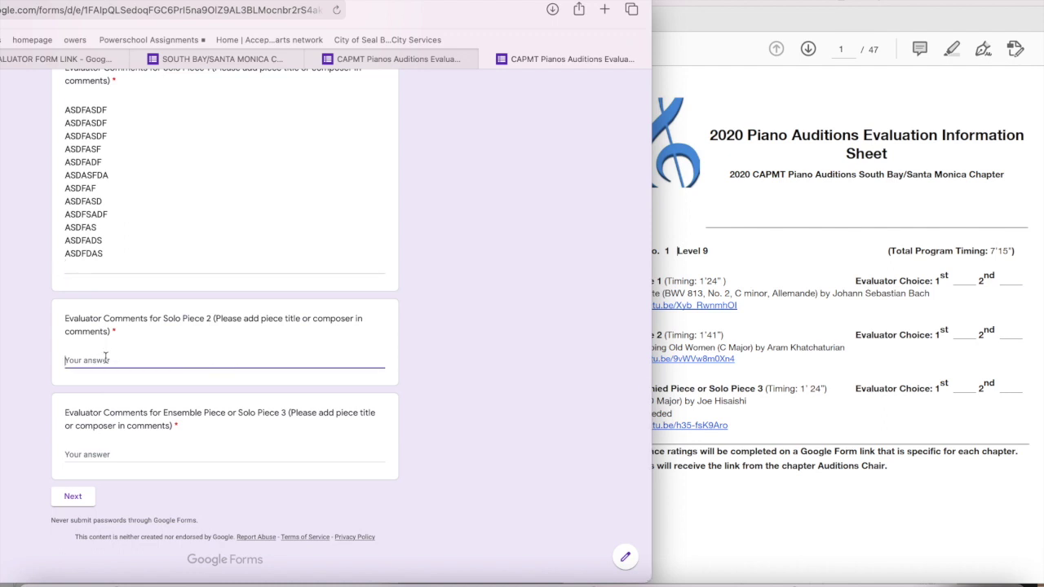
pyautogui.scroll(1, 335, 224)
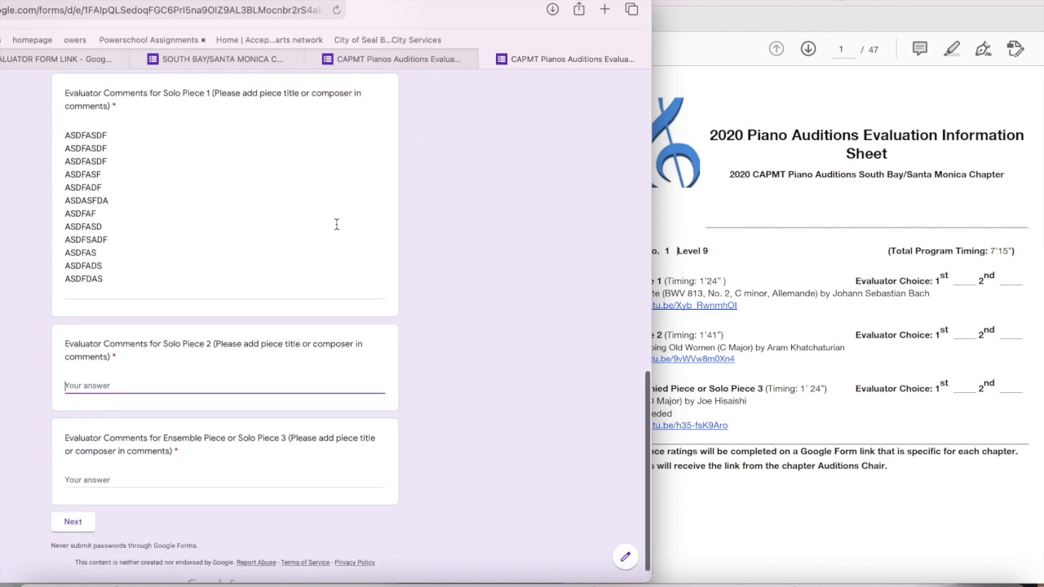
pyautogui.scroll(-1, 336, 225)
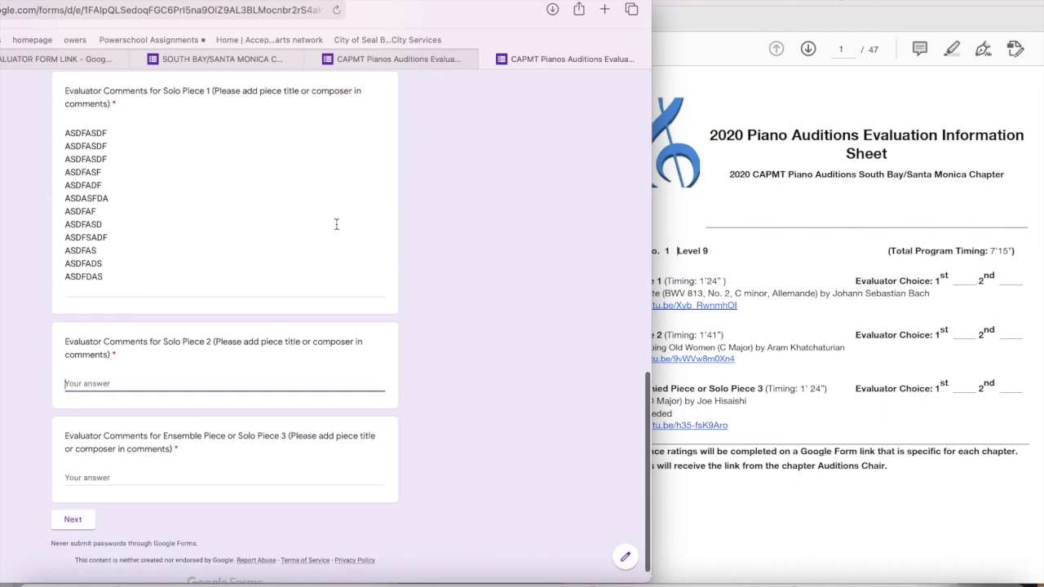
pyautogui.scroll(7, 336, 224)
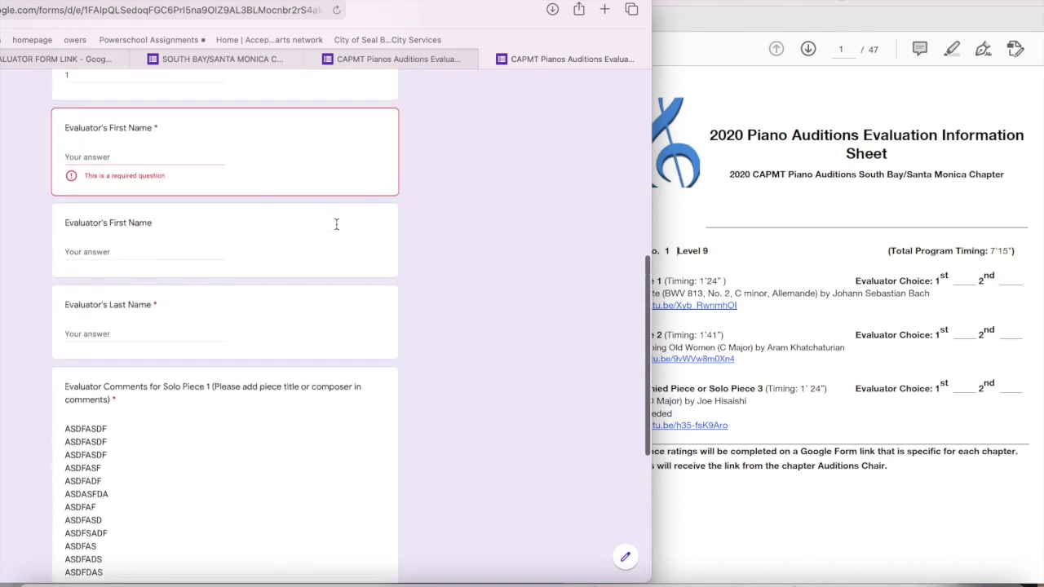
pyautogui.click(225, 352)
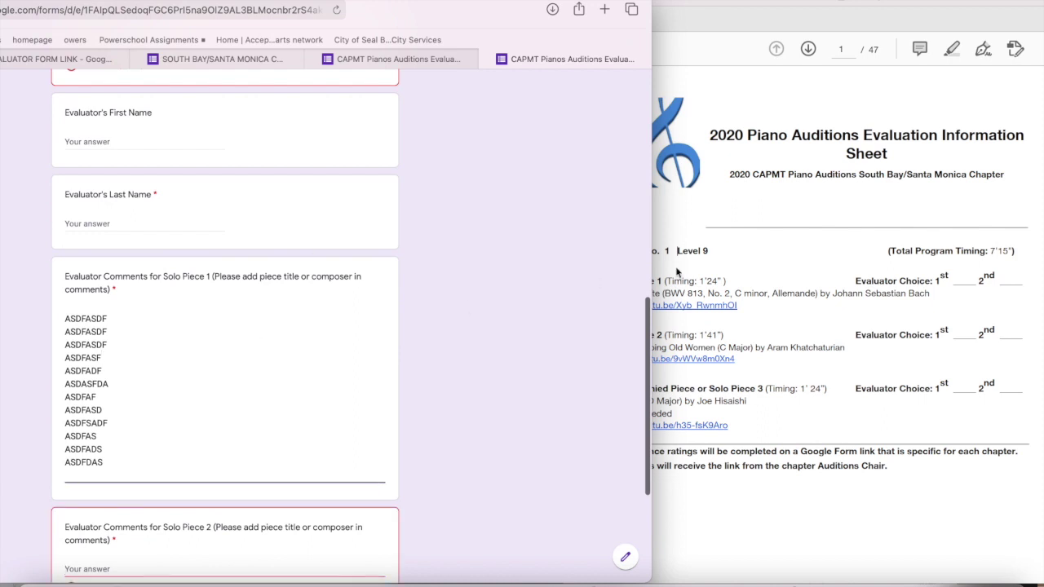
pyautogui.click(797, 247)
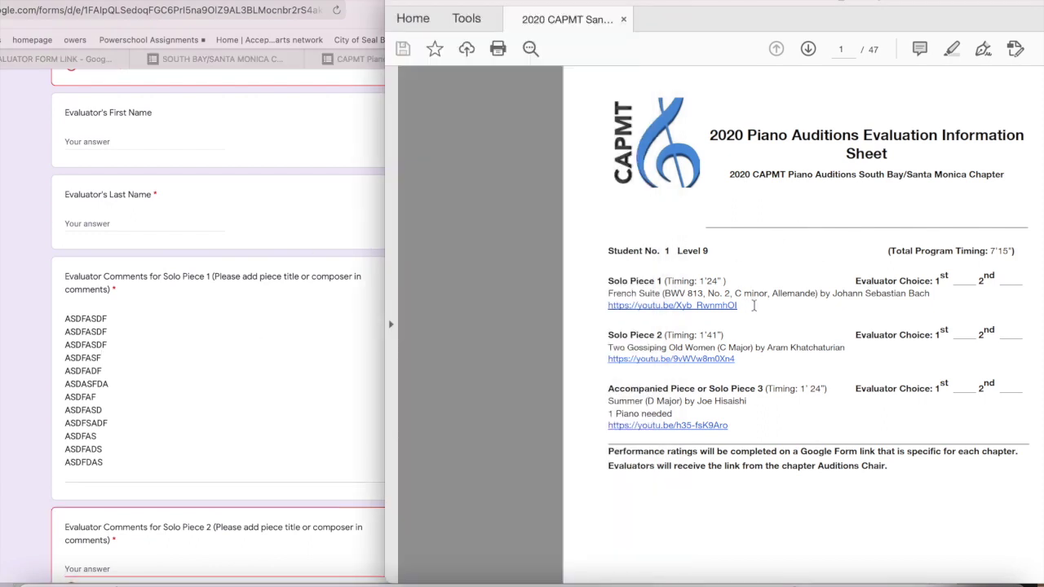
# Select and copy the Bach French Suite title line (BWV 813, No. 2, C minor) in the sheet
pyautogui.moveTo(936, 290)
pyautogui.mouseDown()
pyautogui.moveTo(632, 292)
pyautogui.moveTo(917, 291)
pyautogui.mouseUp()
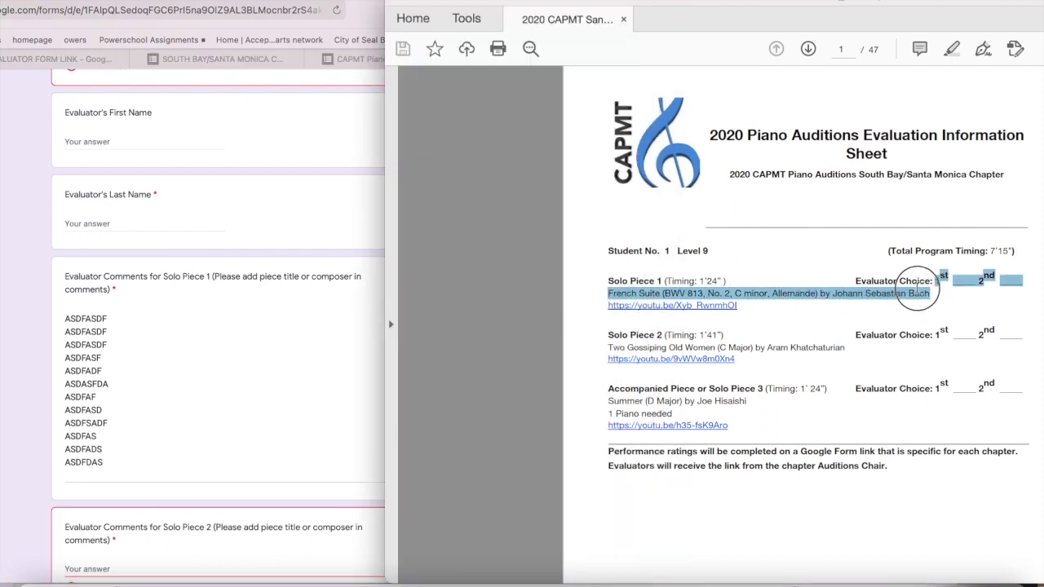
pyautogui.click(519, 282)
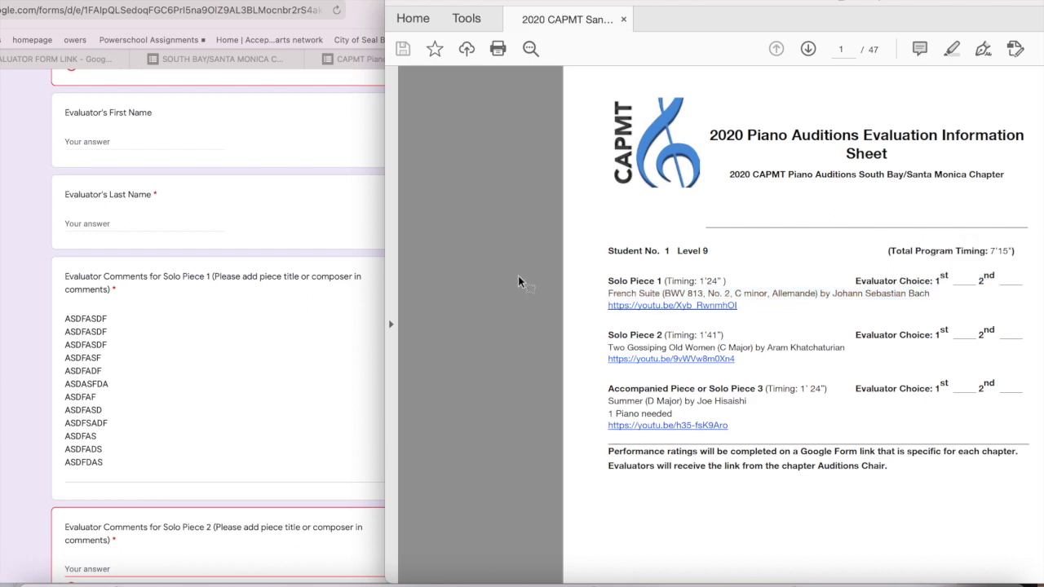
pyautogui.click(242, 326)
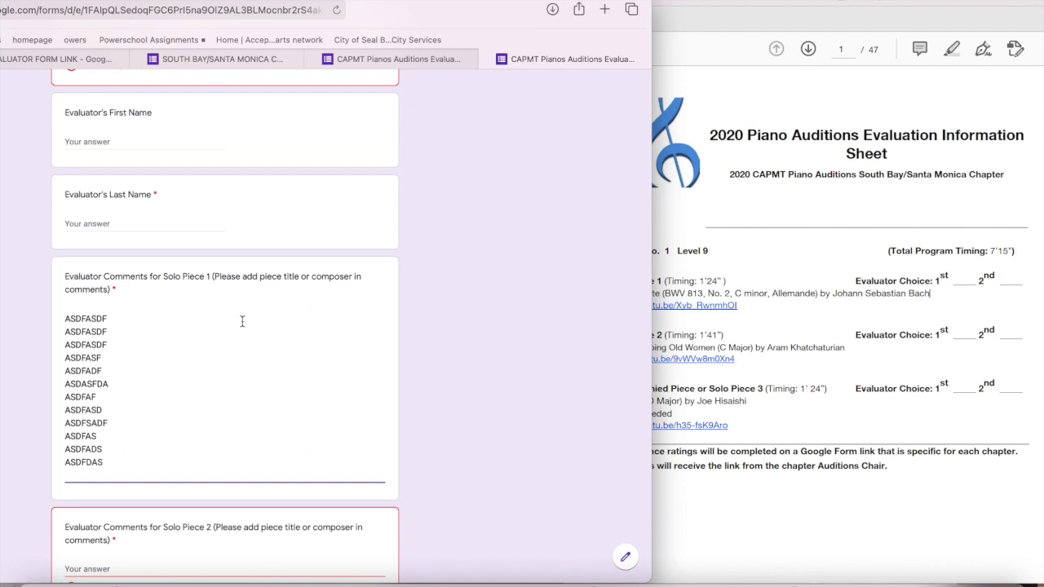
pyautogui.scroll(-1, 242, 321)
pyautogui.click(776, 315)
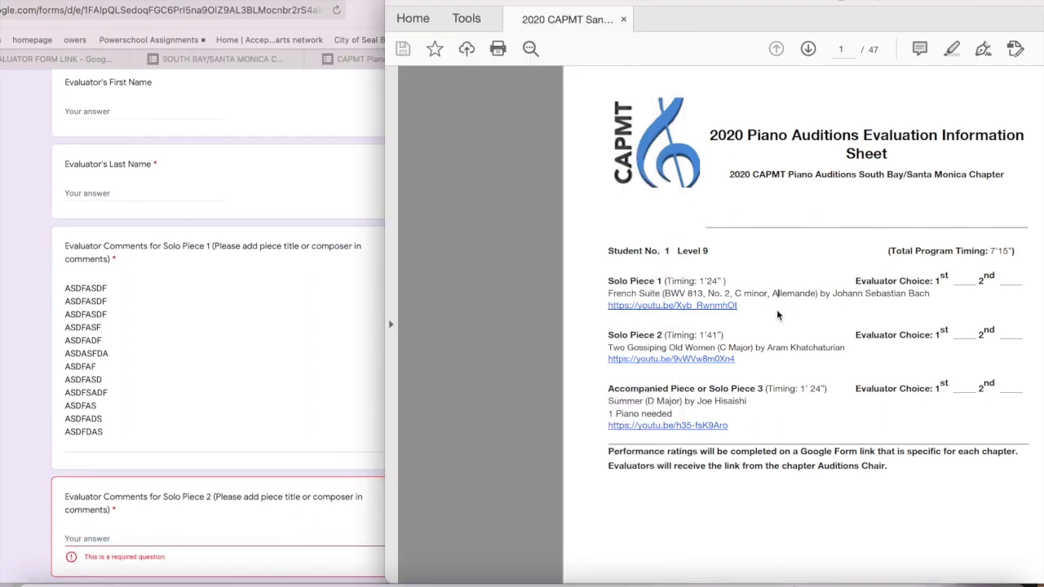
pyautogui.moveTo(771, 295); pyautogui.dragTo(608, 293)
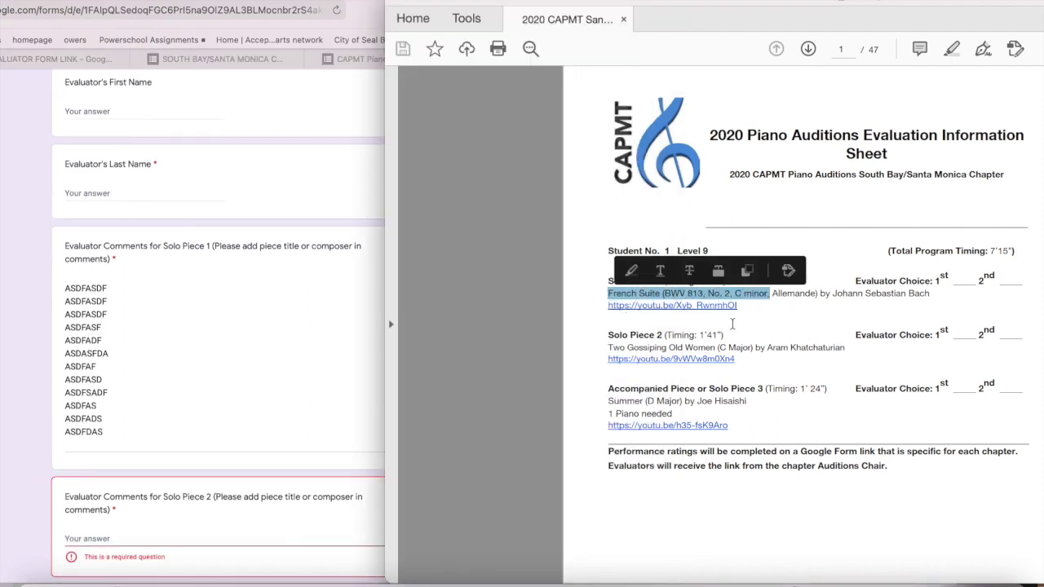
pyautogui.click(733, 324)
pyautogui.moveTo(746, 310); pyautogui.dragTo(763, 298)
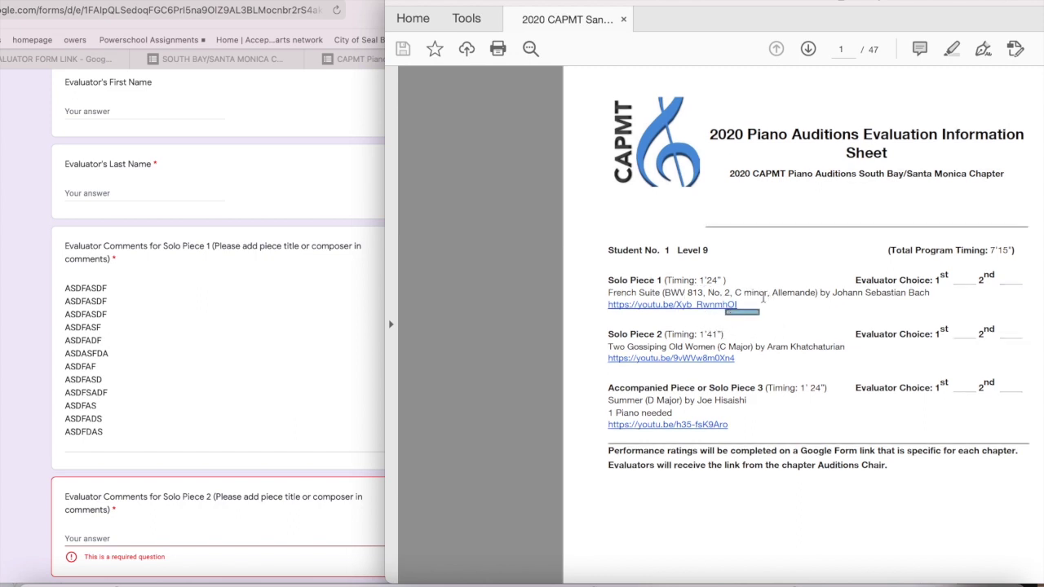
pyautogui.click(776, 299)
pyautogui.moveTo(930, 296); pyautogui.dragTo(618, 296)
pyautogui.press('super+c')
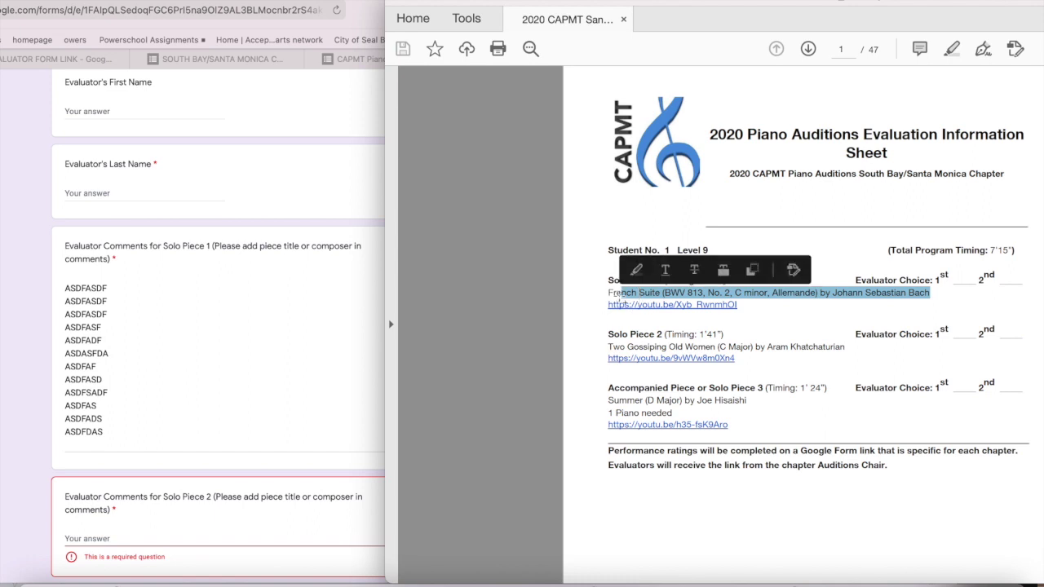
# Paste the French Suite title over the first line of the Solo Piece 1 comments
pyautogui.click(346, 282)
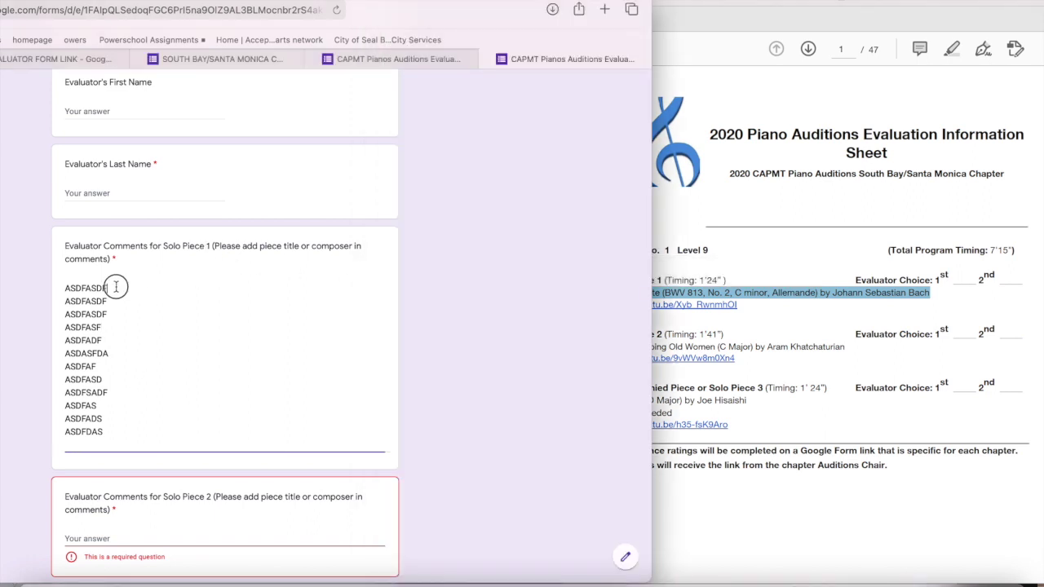
pyautogui.moveTo(114, 284); pyautogui.dragTo(58, 286)
pyautogui.press('super+v')
pyautogui.scroll(-2, 198, 329)
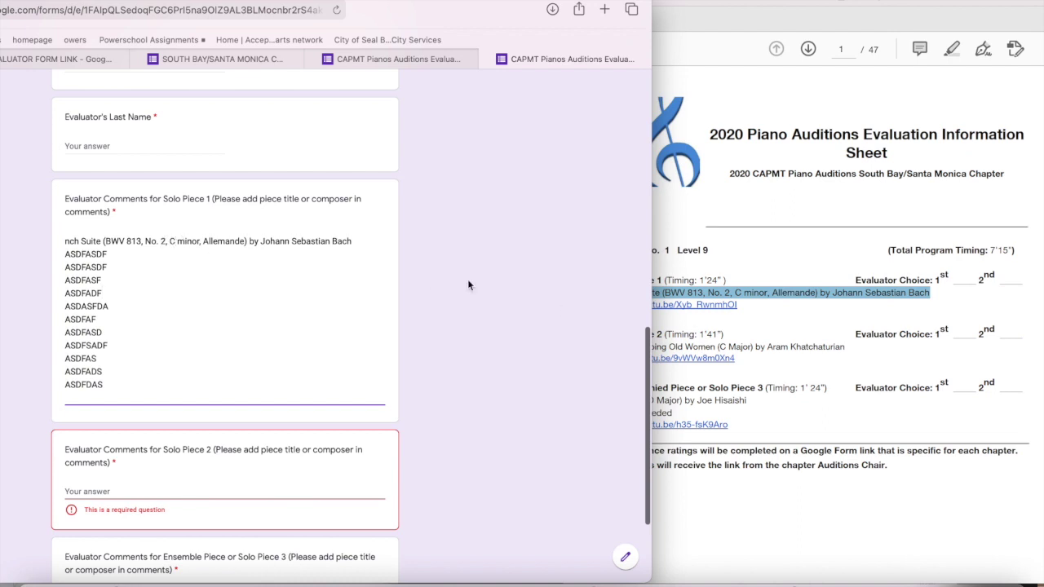
pyautogui.scroll(-5, 184, 245)
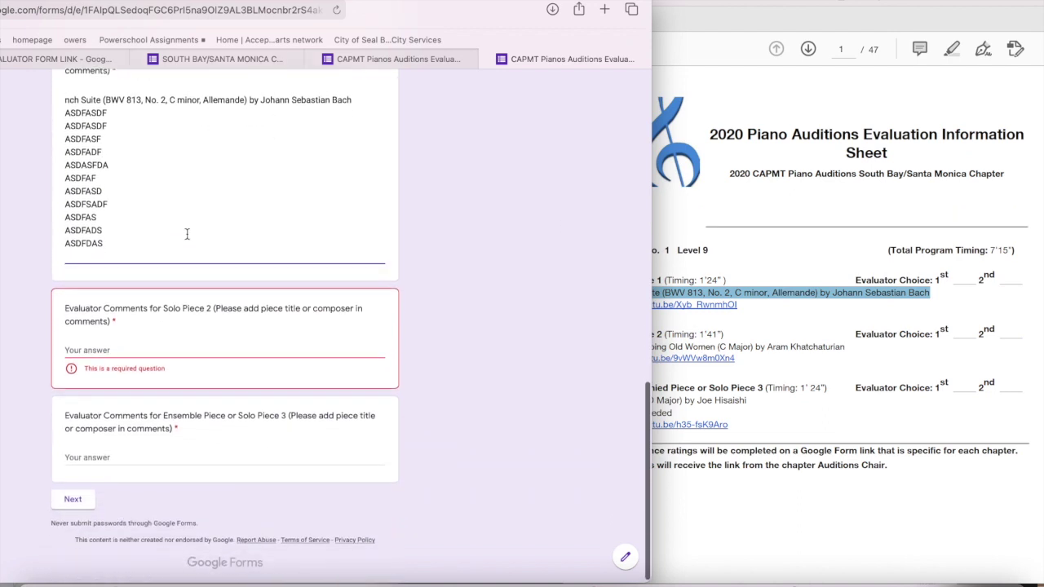
# Select the Two Gossiping Old Women title line in the audition sheet
pyautogui.click(202, 335)
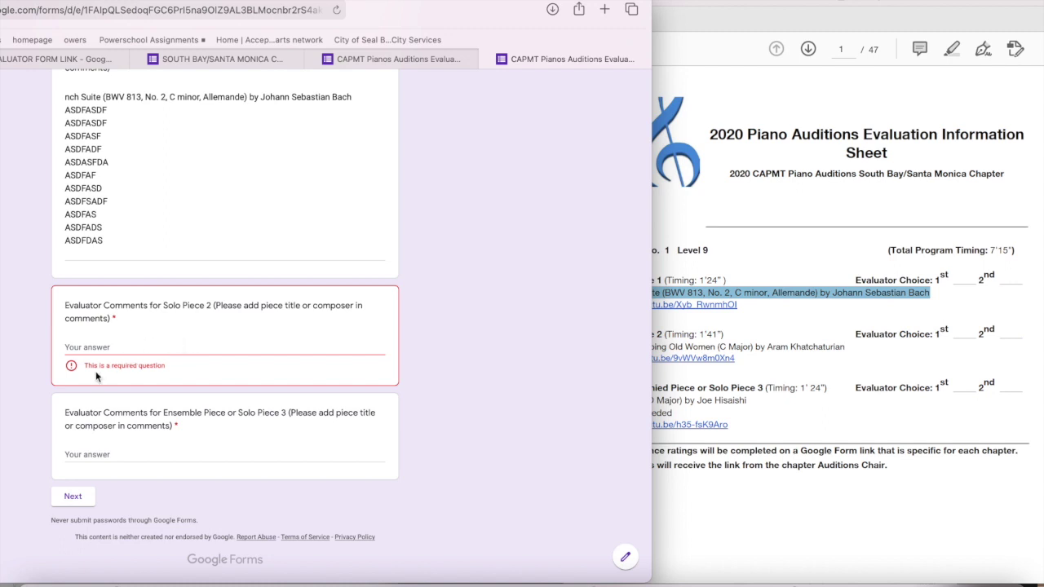
pyautogui.click(118, 346)
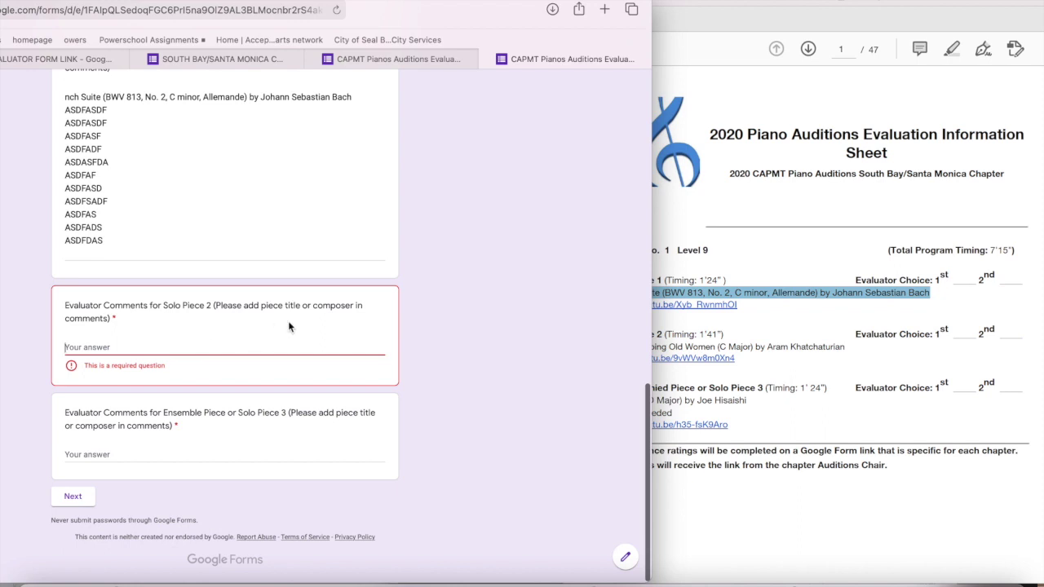
pyautogui.click(665, 30)
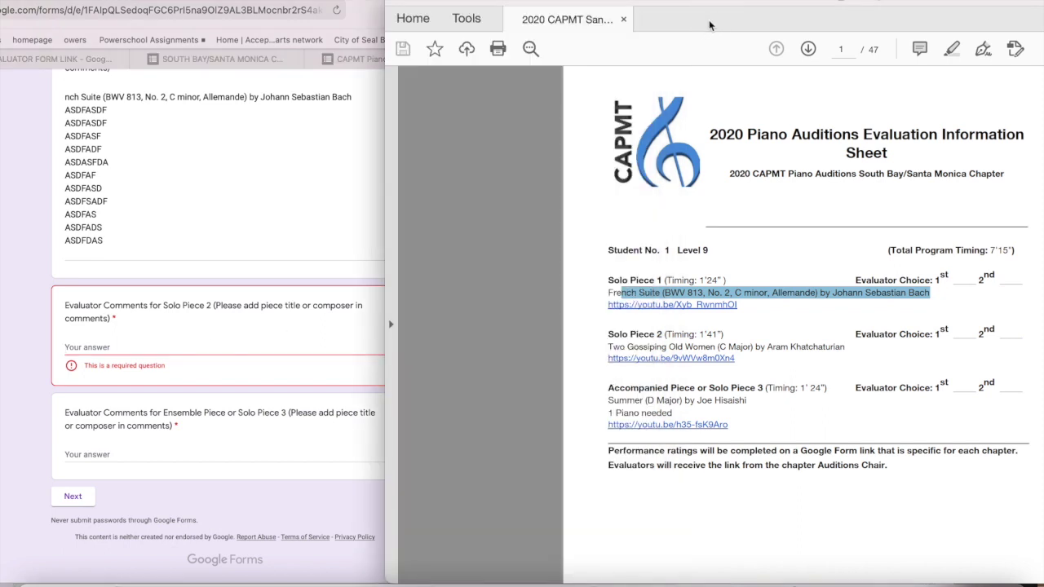
pyautogui.click(792, 325)
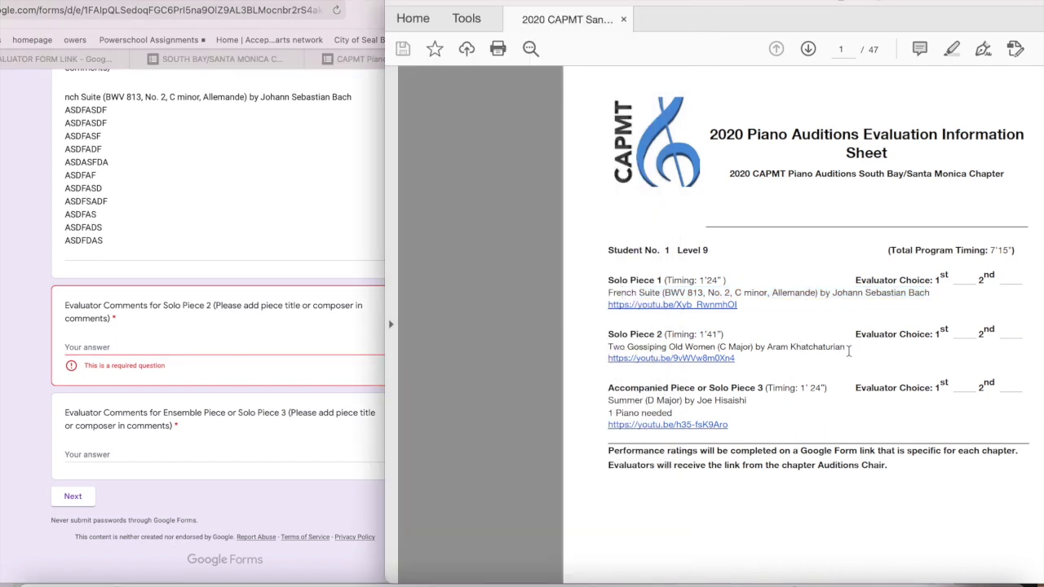
pyautogui.moveTo(850, 349); pyautogui.dragTo(541, 356)
pyautogui.click(845, 366)
pyautogui.moveTo(844, 351); pyautogui.dragTo(593, 352)
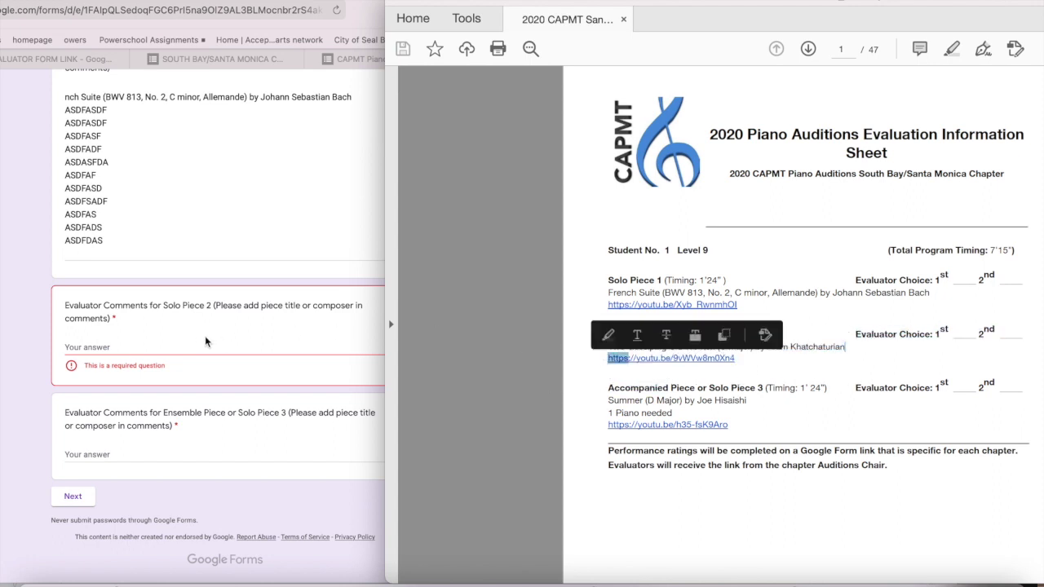
# Remove the stray 'https' text from the Solo Piece 2 comment answer
pyautogui.click(207, 341)
pyautogui.write('https')
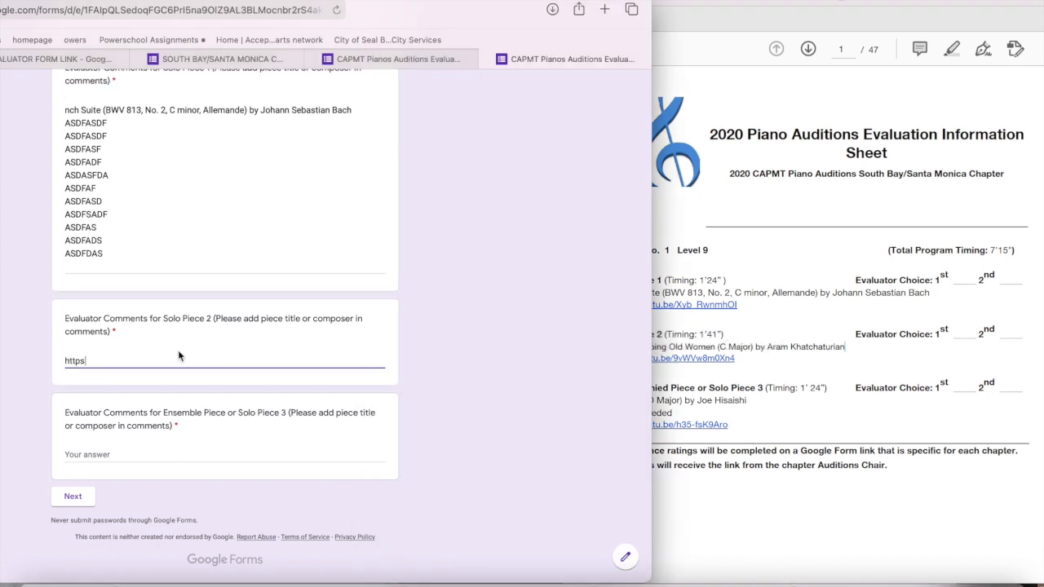
pyautogui.moveTo(168, 360); pyautogui.dragTo(54, 359)
pyautogui.press('BackSpace')
# Paste the Khatchaturian 'Two Gossiping Old Women (C Major)' title into the Solo Piece 2 comments
pyautogui.click(750, 384)
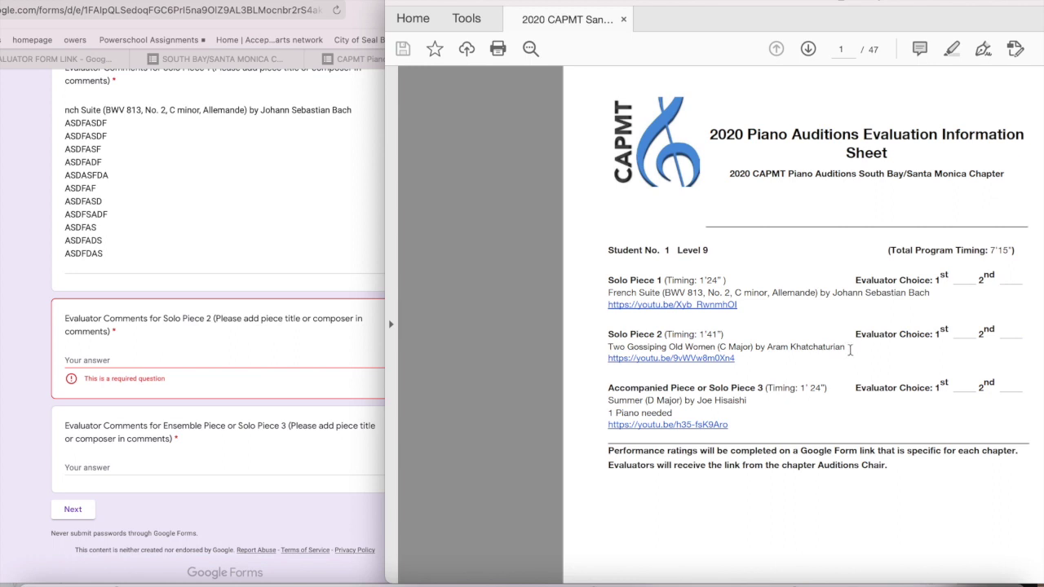
pyautogui.moveTo(850, 349); pyautogui.dragTo(605, 345)
pyautogui.press('super+c')
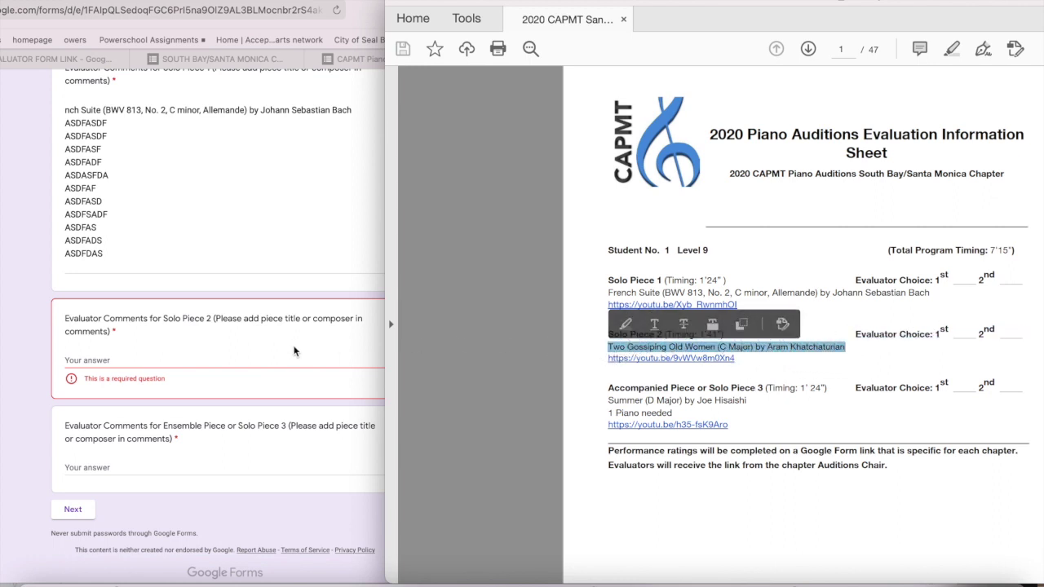
pyautogui.click(295, 351)
pyautogui.press('super+v')
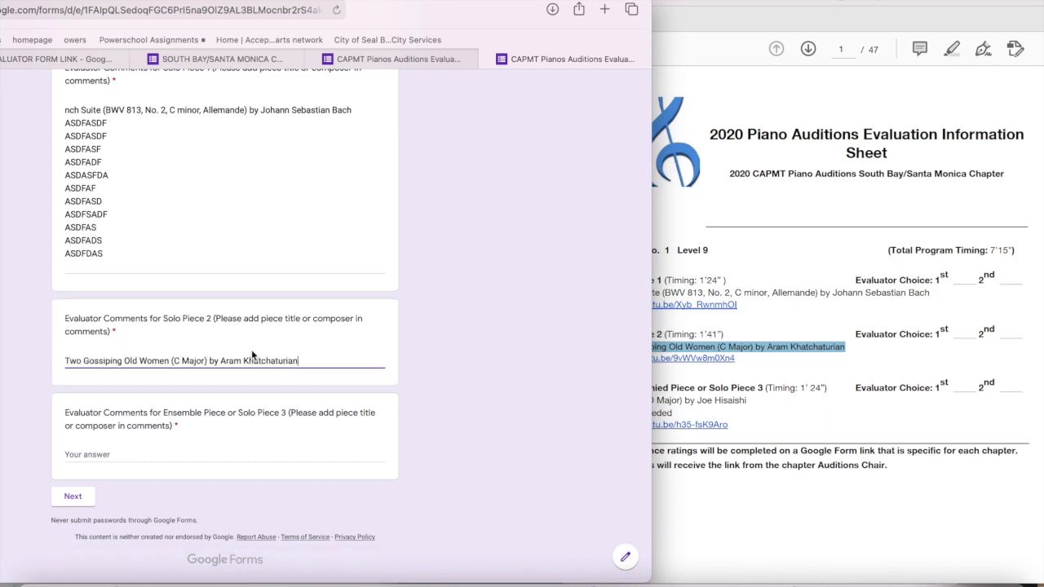
pyautogui.scroll(-2, 393, 351)
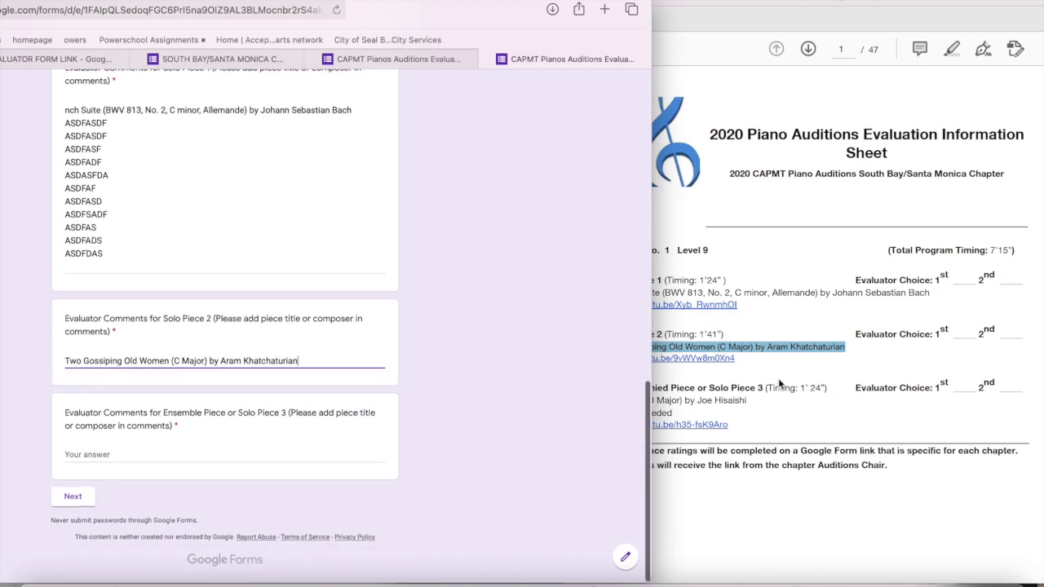
pyautogui.click(796, 388)
pyautogui.click(314, 364)
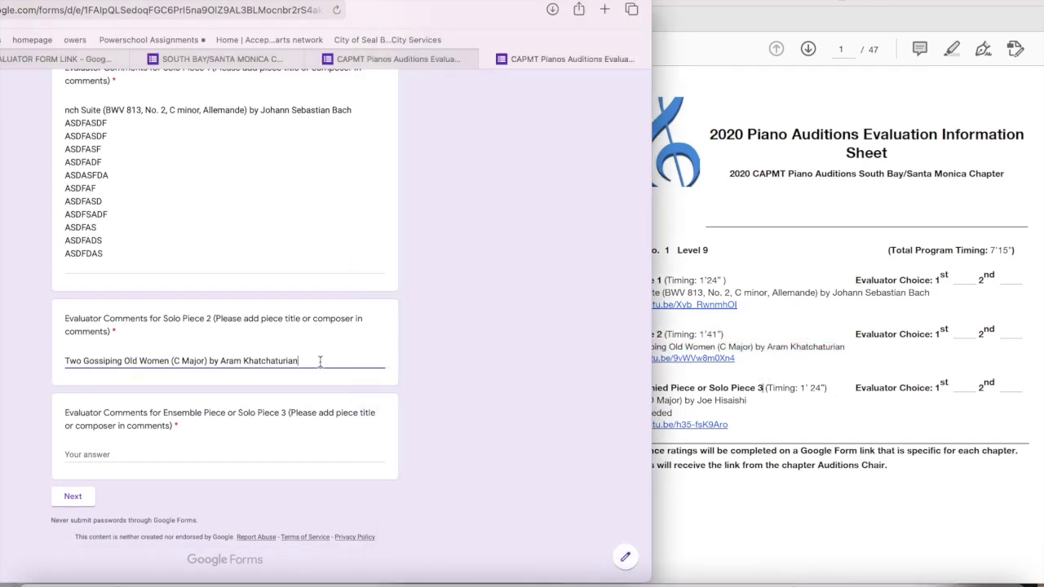
# Fill the Solo Piece 2 comment with several placeholder lines and the Ensemble comment with placeholder text
pyautogui.write('ASDFASFD')
pyautogui.press('Return')
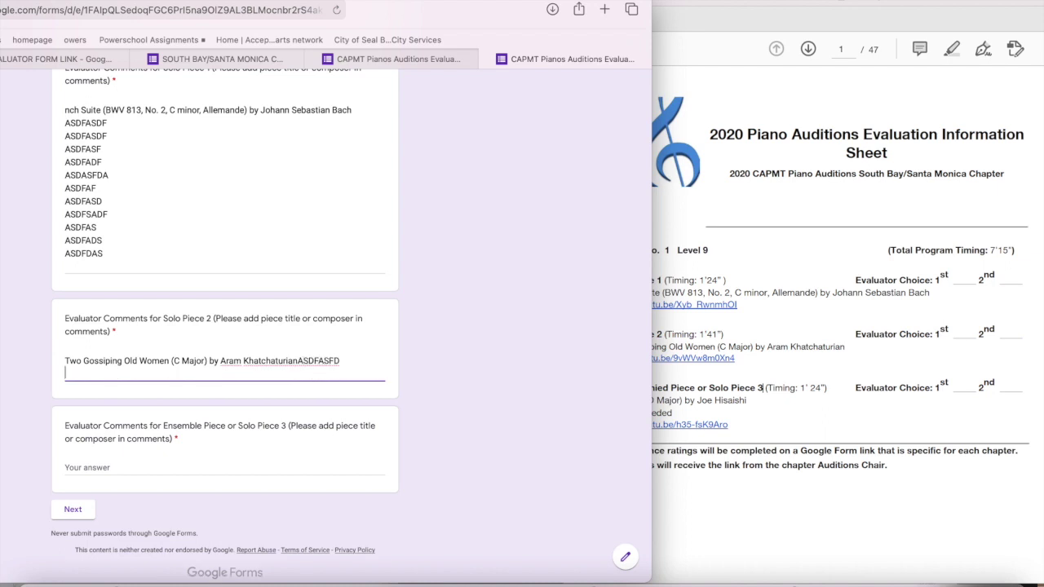
pyautogui.write('ASDFAFS')
pyautogui.press('Return')
pyautogui.write('ASDFDSAF')
pyautogui.press('Return')
pyautogui.write('ASDFDSAF')
pyautogui.press('Return')
pyautogui.write('ASDFASFD')
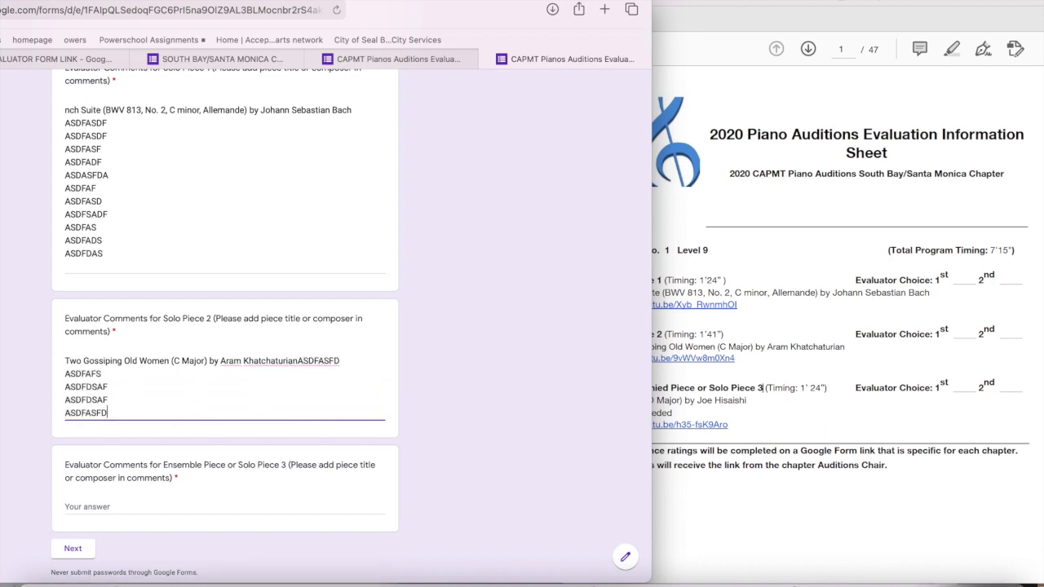
pyautogui.scroll(-2, 300, 394)
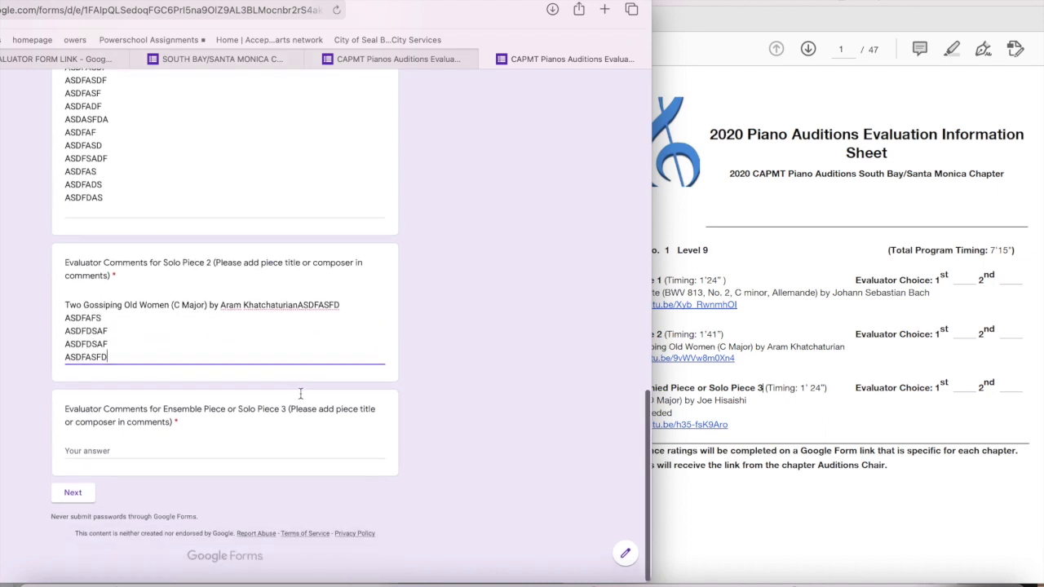
pyautogui.click(99, 447)
pyautogui.write('ASDFASDFASDFASDFSADFASD')
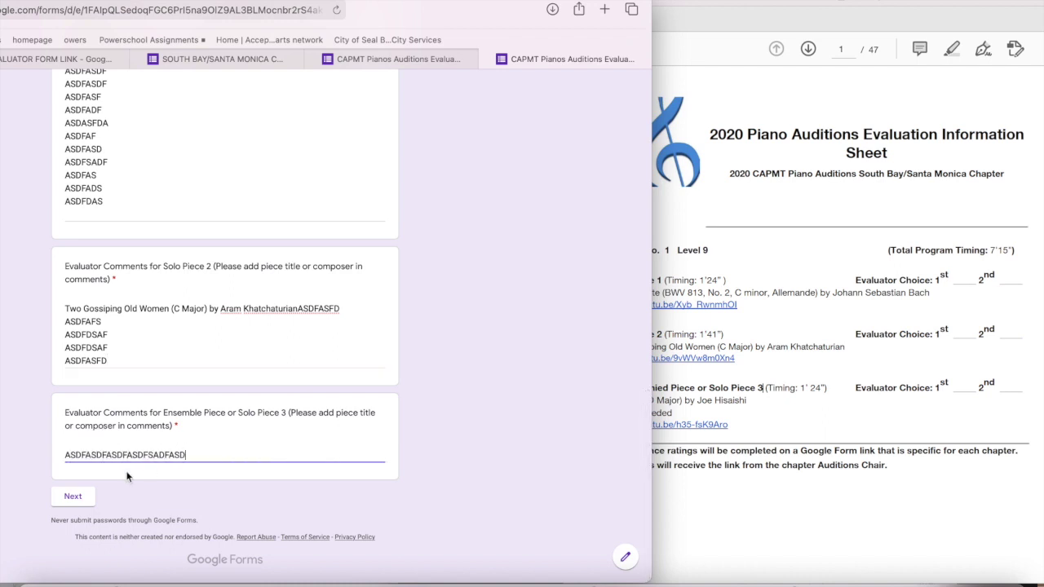
# Enter 'ASDF' in both evaluator first-name fields and the last-name field, then continue to the next page
pyautogui.click(72, 495)
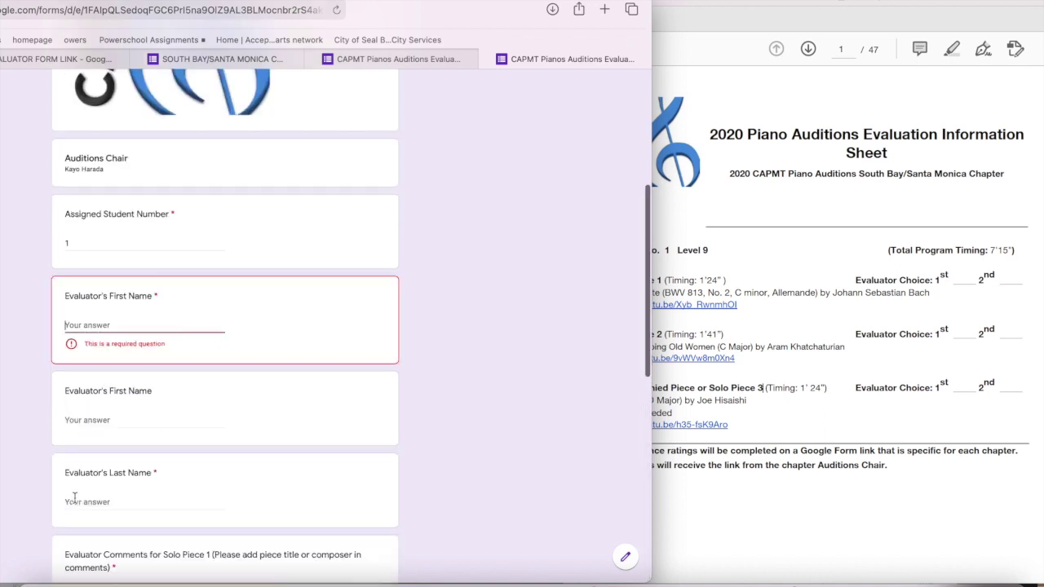
pyautogui.click(151, 326)
pyautogui.write('ASDF')
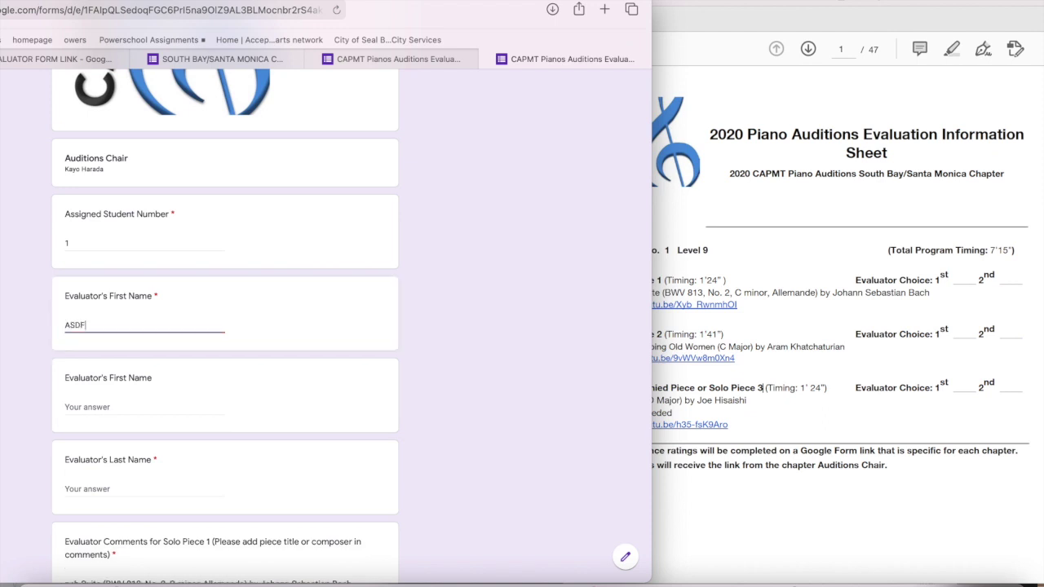
pyautogui.click(97, 404)
pyautogui.write('ASDF')
pyautogui.click(90, 481)
pyautogui.write('ASDF')
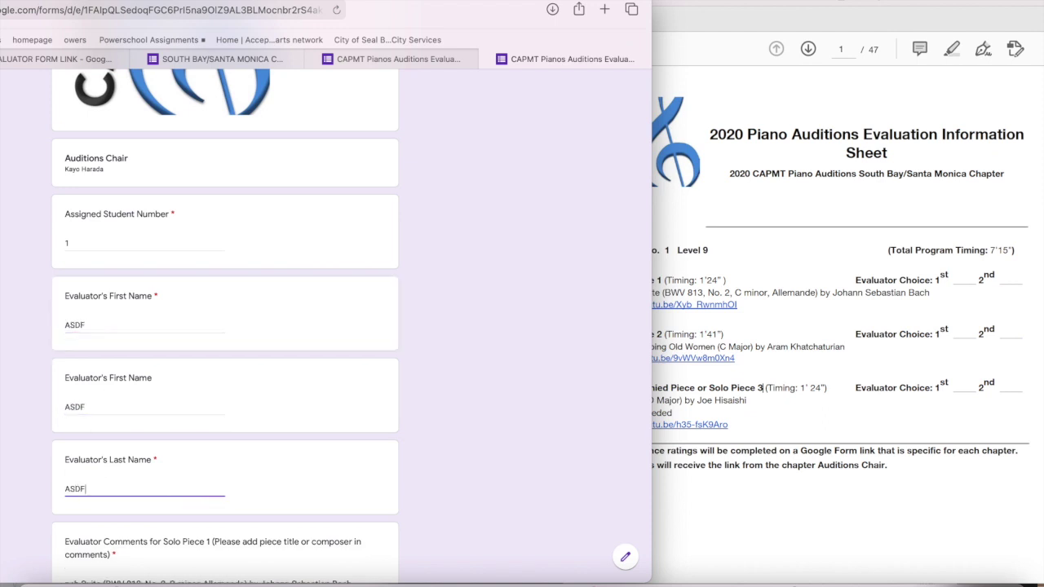
pyautogui.scroll(-10, 92, 487)
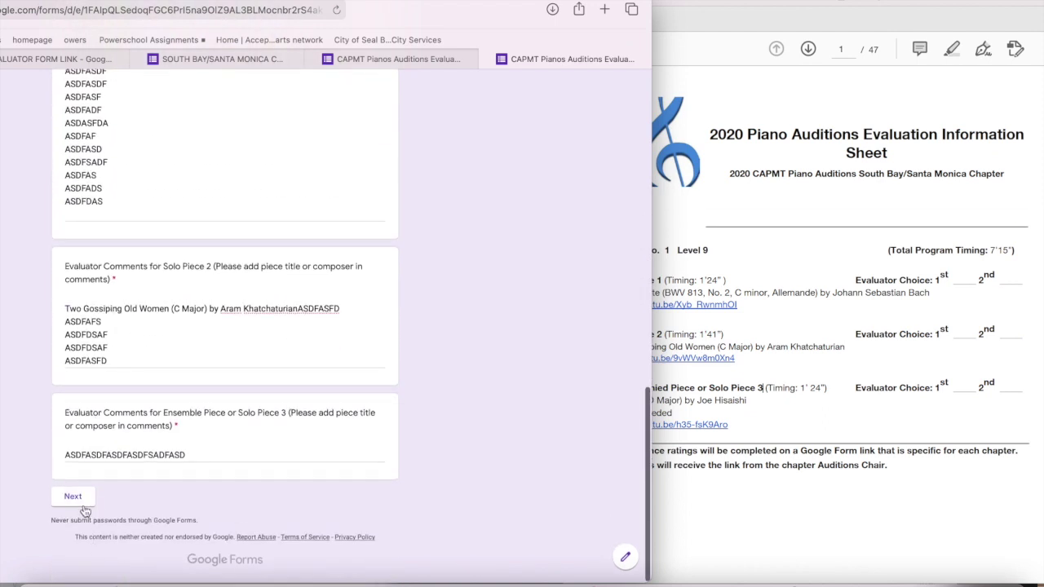
pyautogui.click(81, 492)
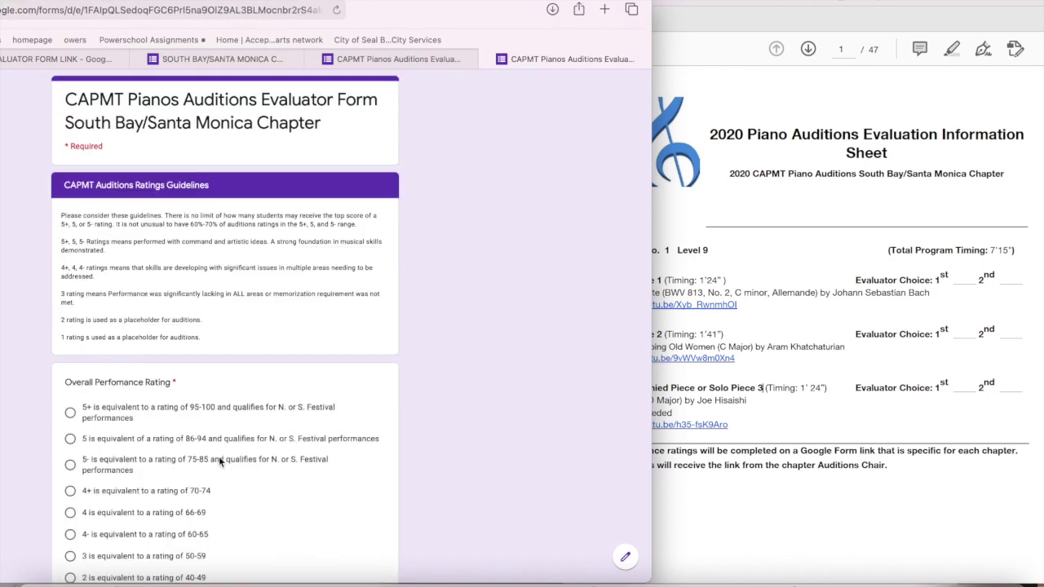
# Enlarge, widen and reposition the browser window over the PDF
pyautogui.doubleClick(445, 8)
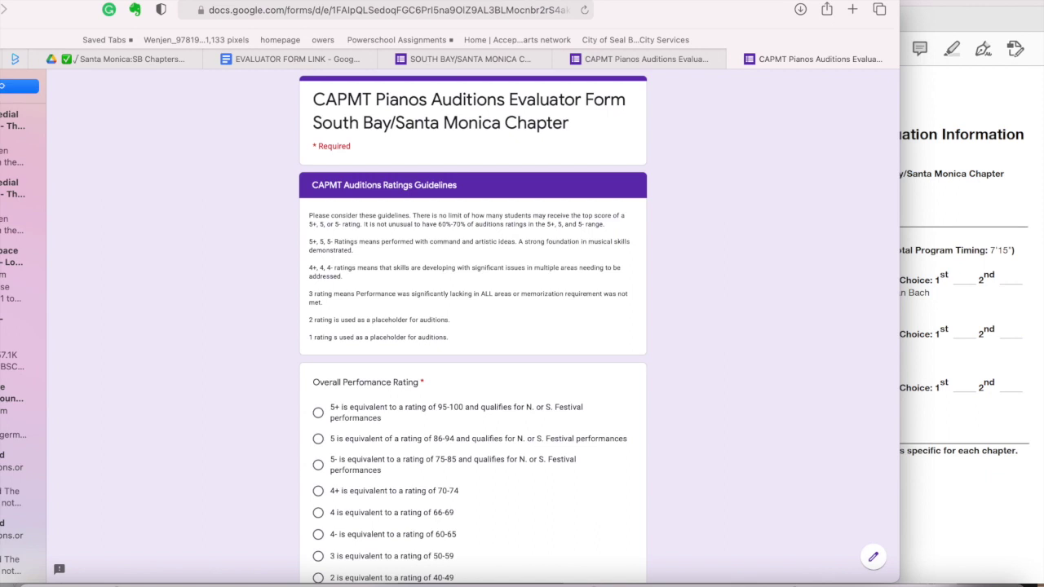
pyautogui.moveTo(686, 6); pyautogui.dragTo(633, 3)
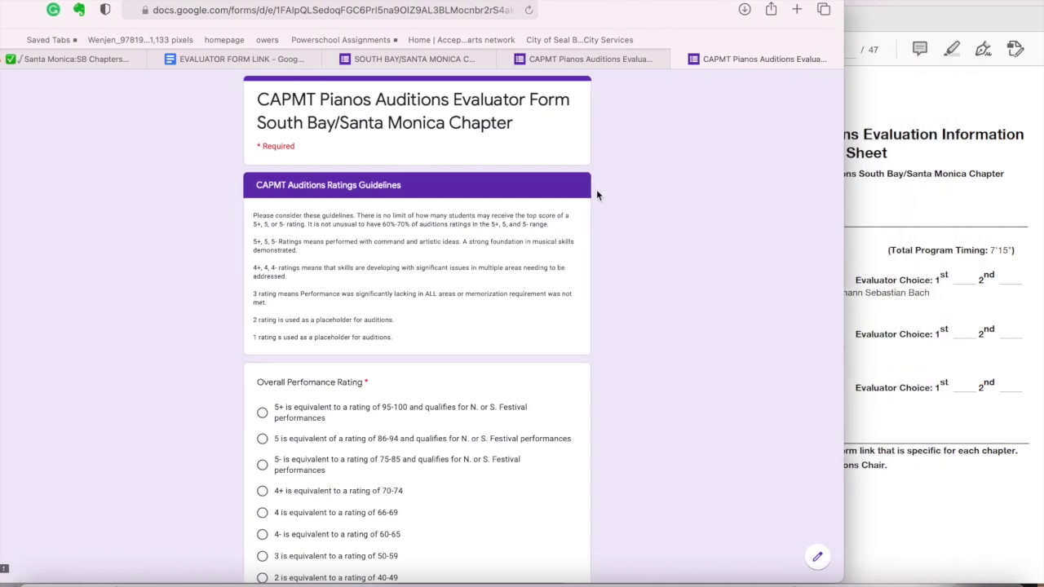
pyautogui.scroll(-1, 596, 195)
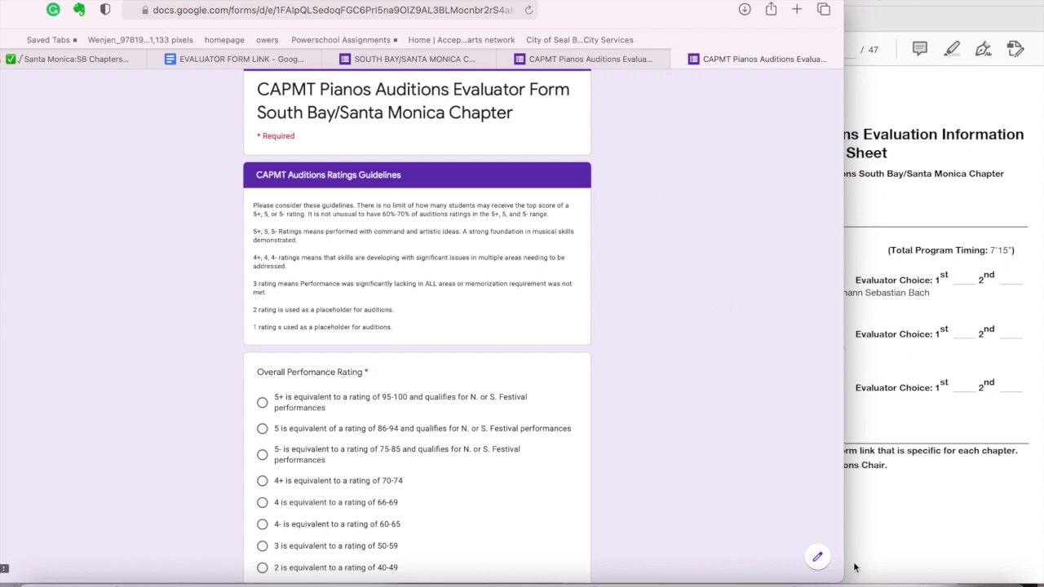
pyautogui.moveTo(843, 574); pyautogui.dragTo(1024, 567)
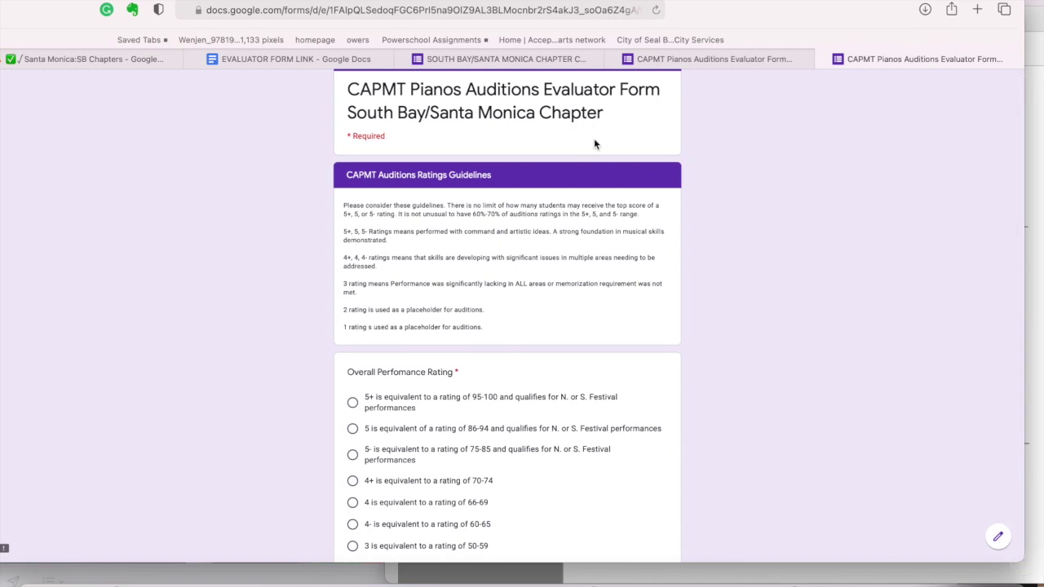
pyautogui.scroll(-1, 594, 138)
pyautogui.scroll(2, 594, 138)
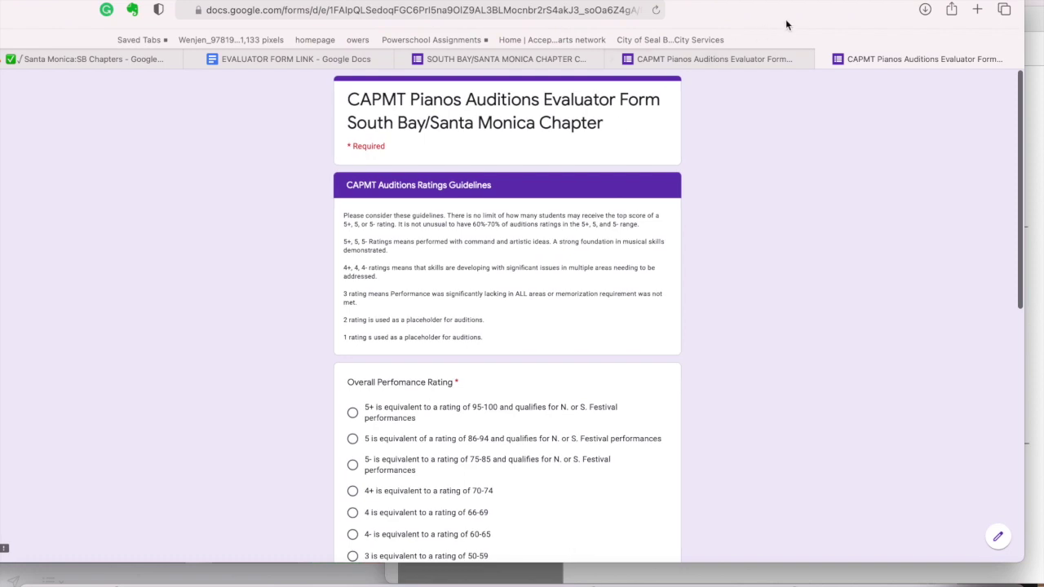
pyautogui.moveTo(808, 16)
pyautogui.mouseDown()
pyautogui.moveTo(785, 16)
pyautogui.moveTo(822, 16)
pyautogui.mouseUp()
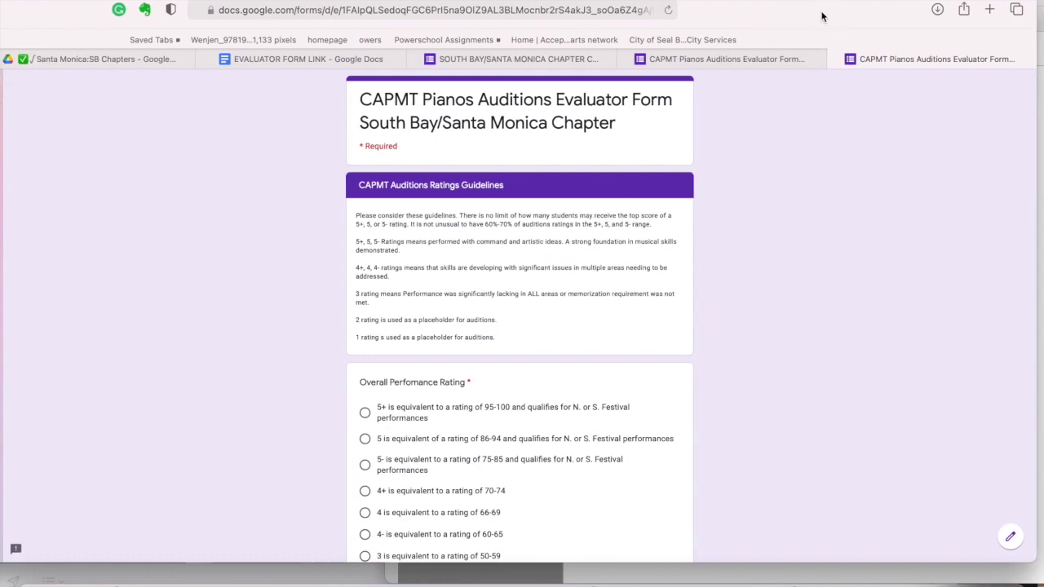
# Scroll past Overall Performance Rating to the festival piece, signature and date questions and Submit
pyautogui.scroll(-2, 742, 241)
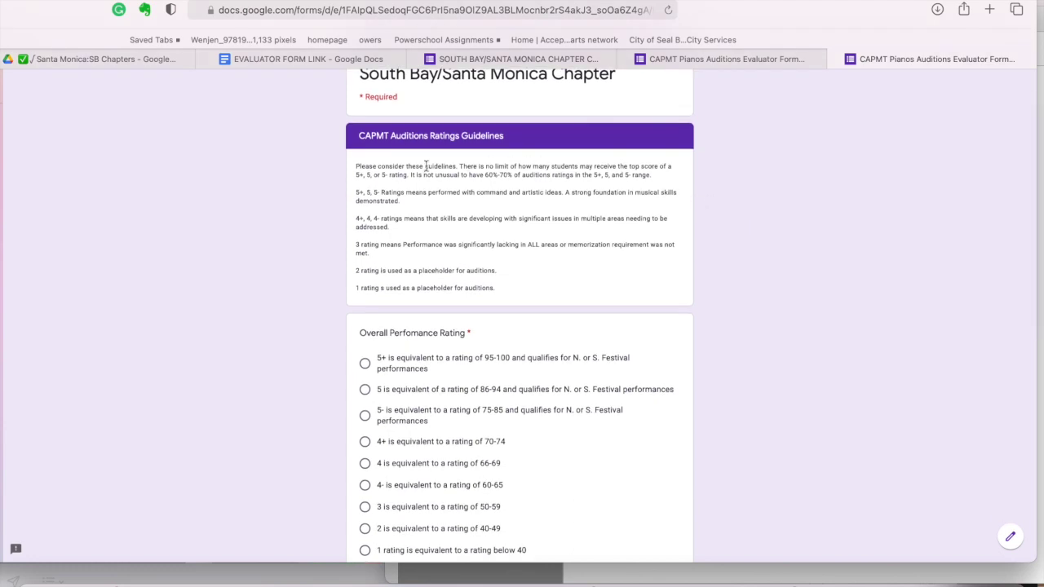
pyautogui.scroll(-1, 696, 204)
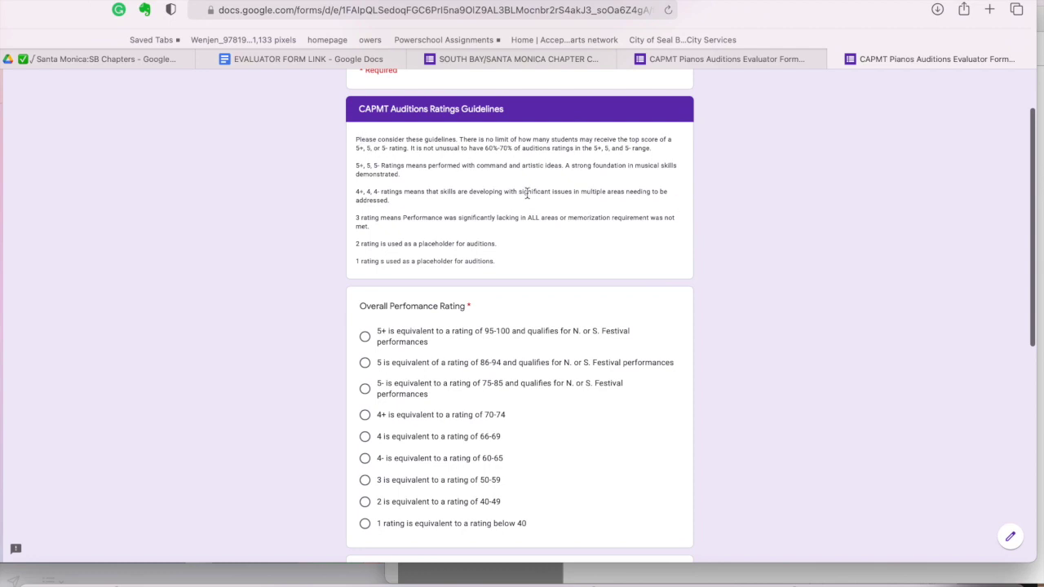
pyautogui.scroll(-1, 526, 194)
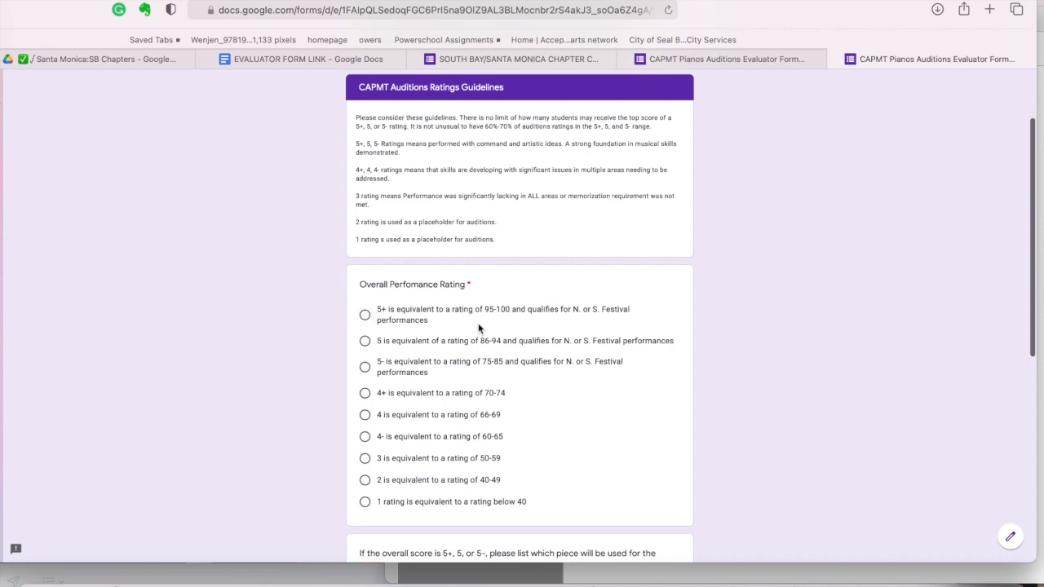
pyautogui.scroll(-2, 487, 334)
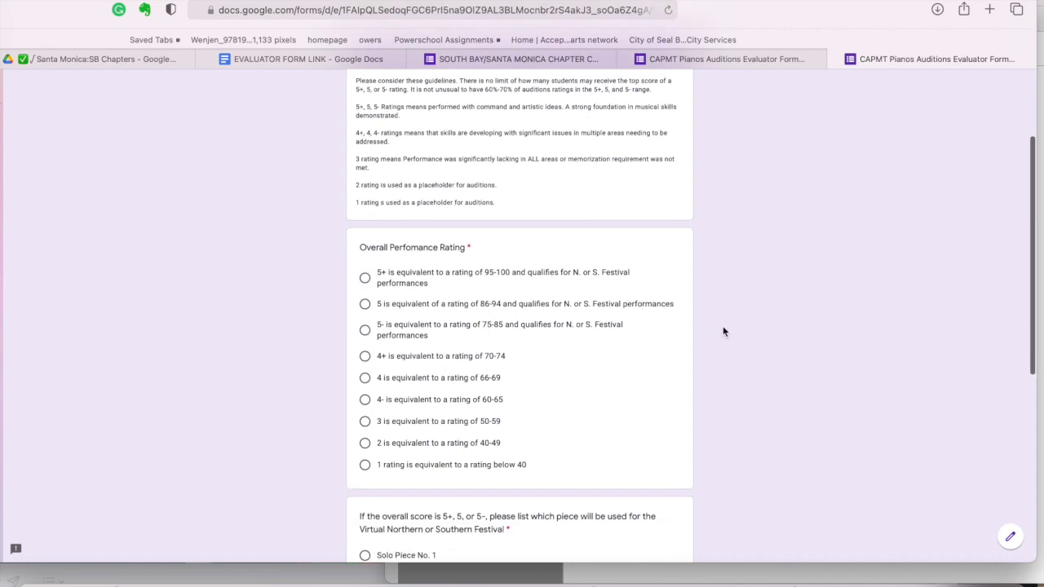
pyautogui.scroll(2, 722, 331)
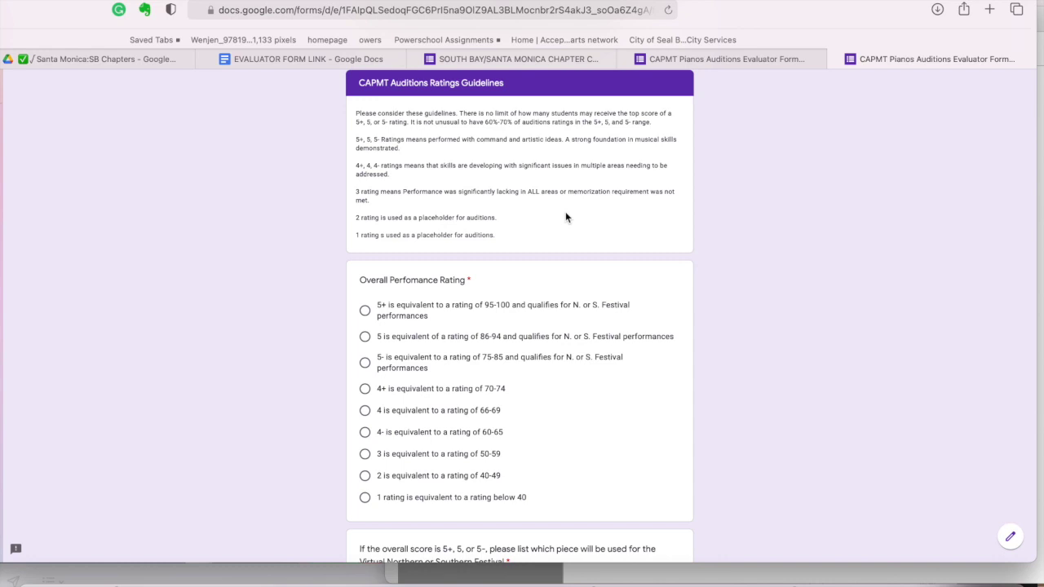
pyautogui.scroll(-3, 565, 214)
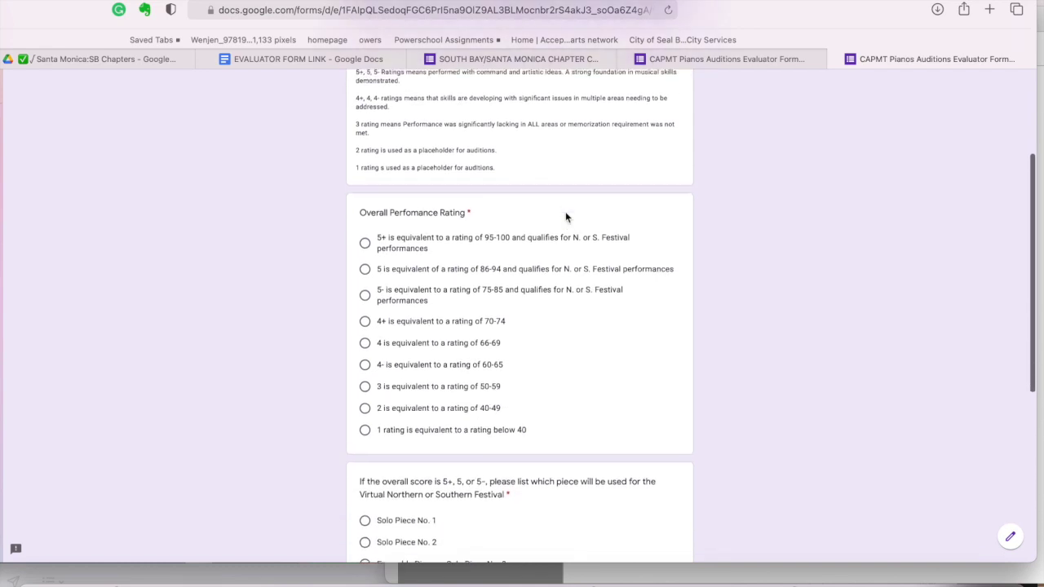
pyautogui.scroll(1, 566, 216)
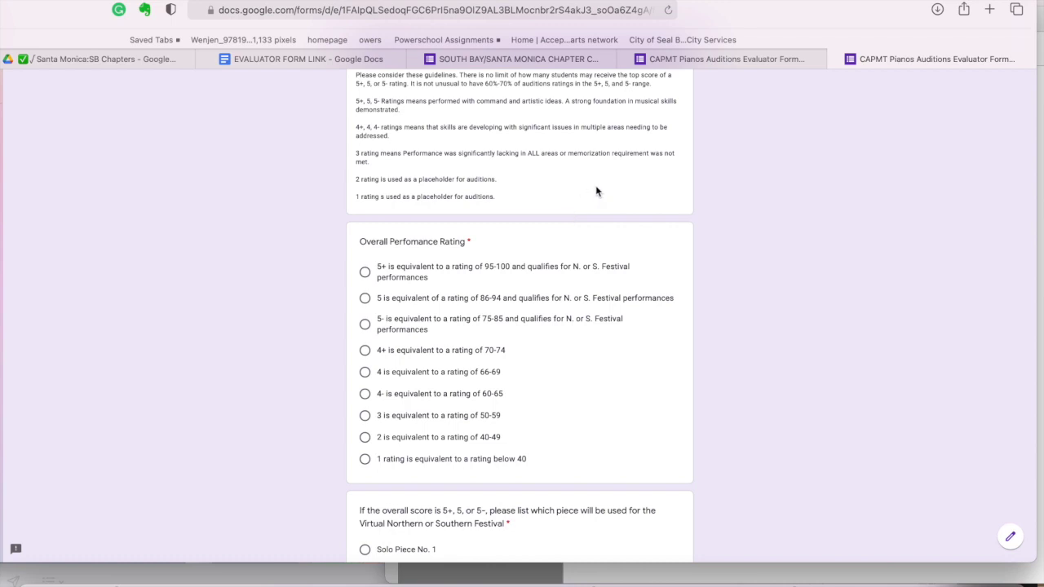
pyautogui.scroll(1, 596, 190)
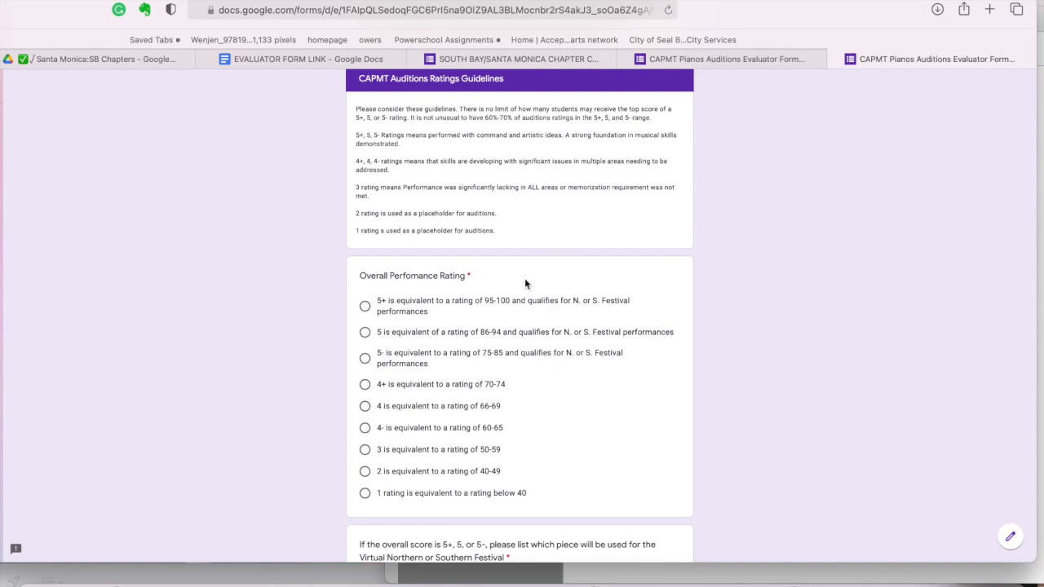
pyautogui.scroll(-3, 526, 283)
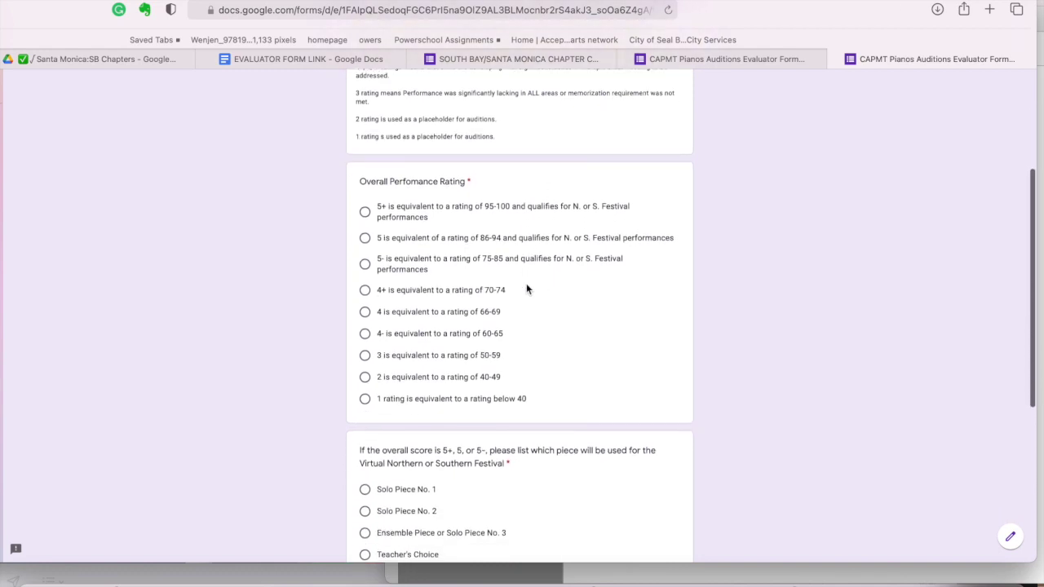
pyautogui.scroll(-1, 526, 290)
pyautogui.scroll(-2, 526, 289)
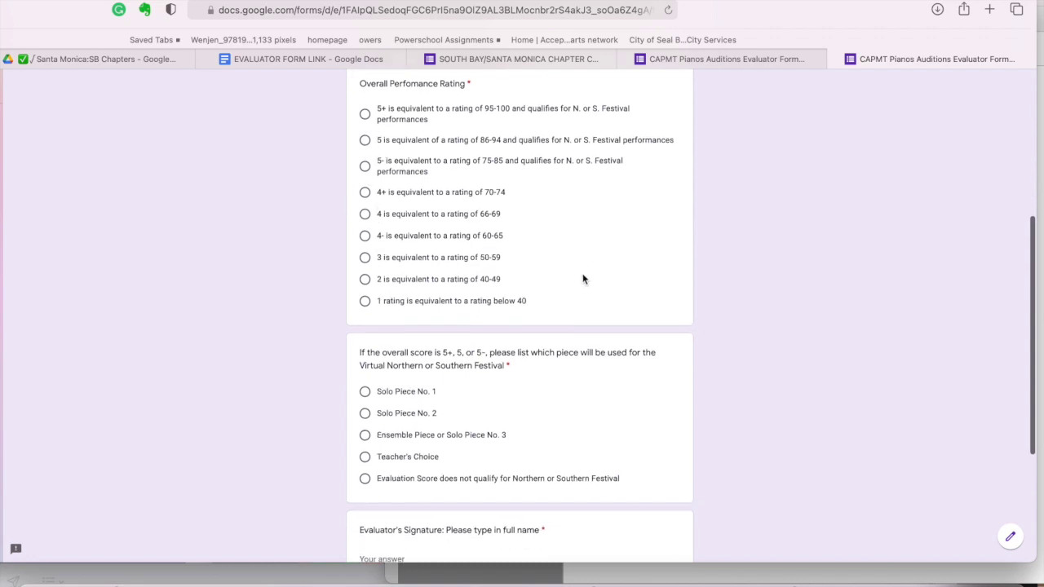
pyautogui.scroll(-2, 583, 279)
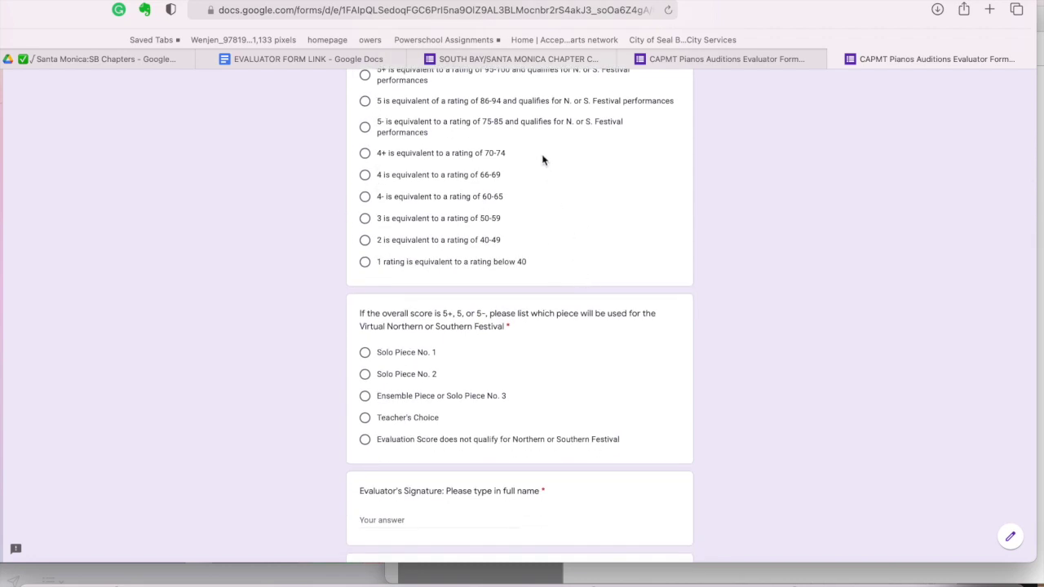
pyautogui.scroll(-2, 544, 160)
pyautogui.scroll(-3, 542, 160)
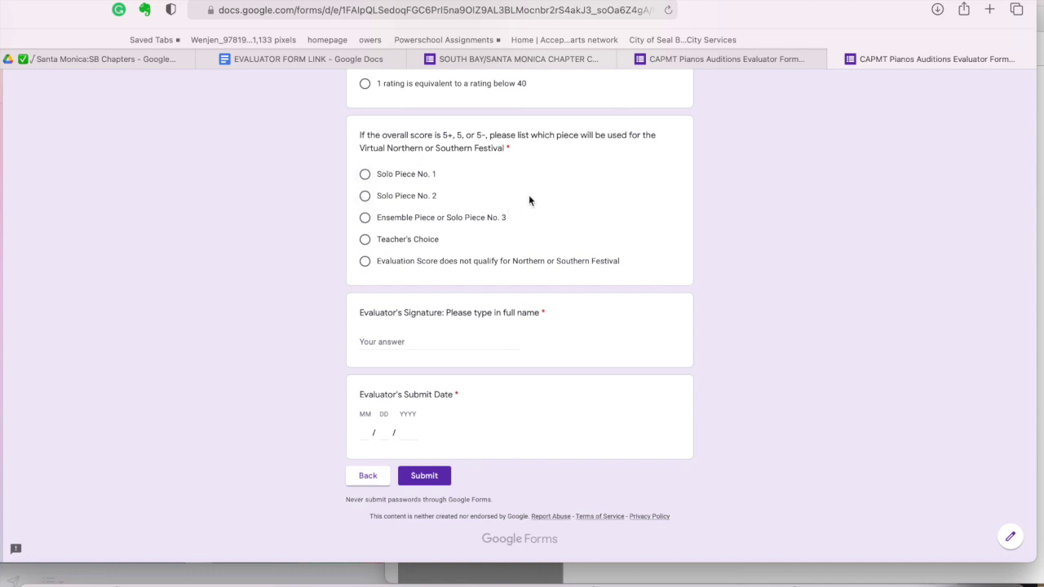
# Pick Teacher's Choice, then switch the festival answer to 'Evaluation Score does not qualify for Northern or Southern Festival'
pyautogui.click(364, 240)
pyautogui.scroll(3, 540, 232)
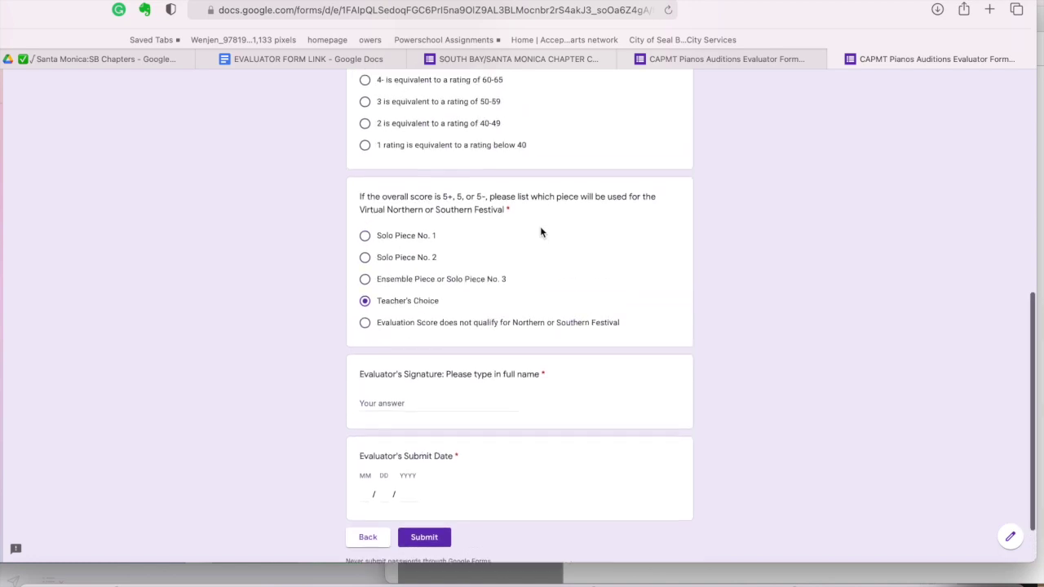
pyautogui.scroll(-3, 539, 231)
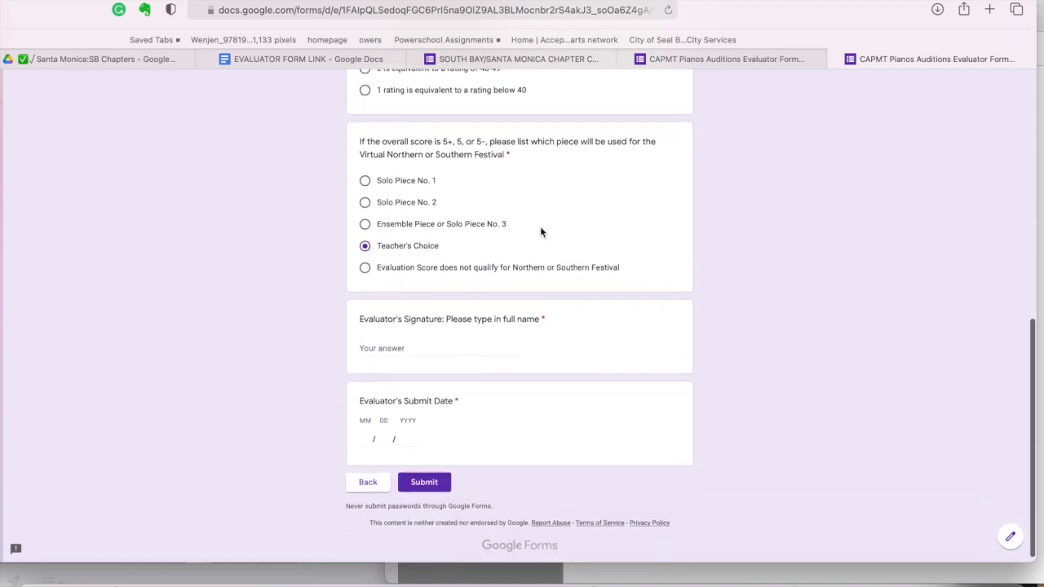
pyautogui.click(364, 264)
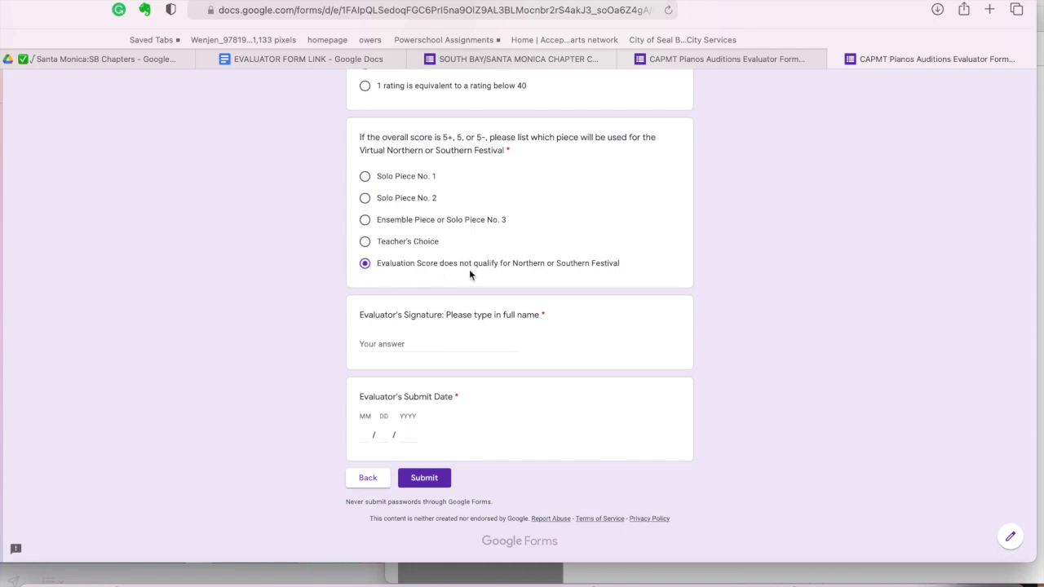
pyautogui.scroll(-1, 529, 267)
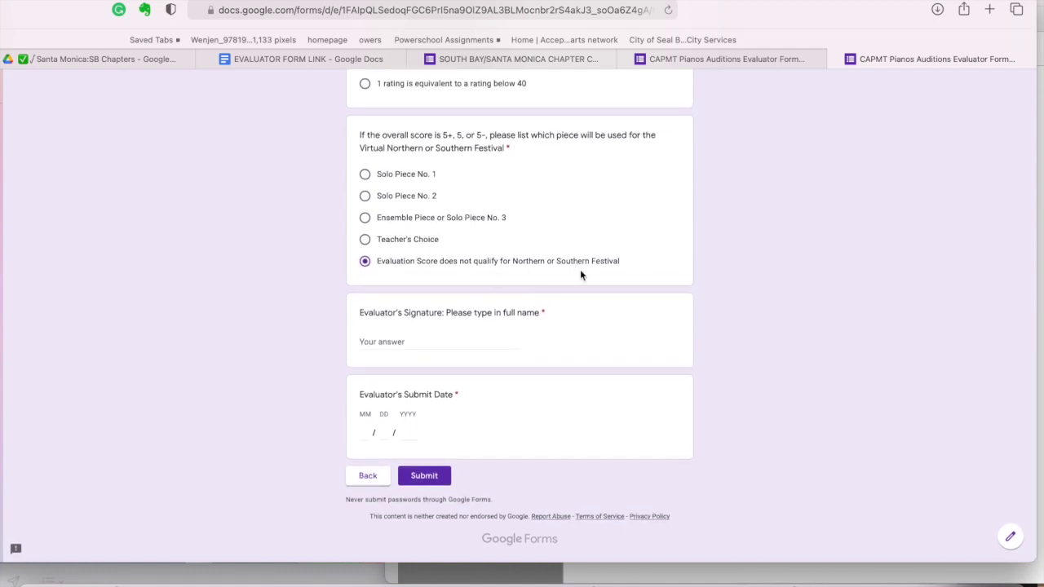
# Type a placeholder full name as the evaluator signature and set the submit date to 12/09/2020
pyautogui.click(381, 337)
pyautogui.write('ASDF')
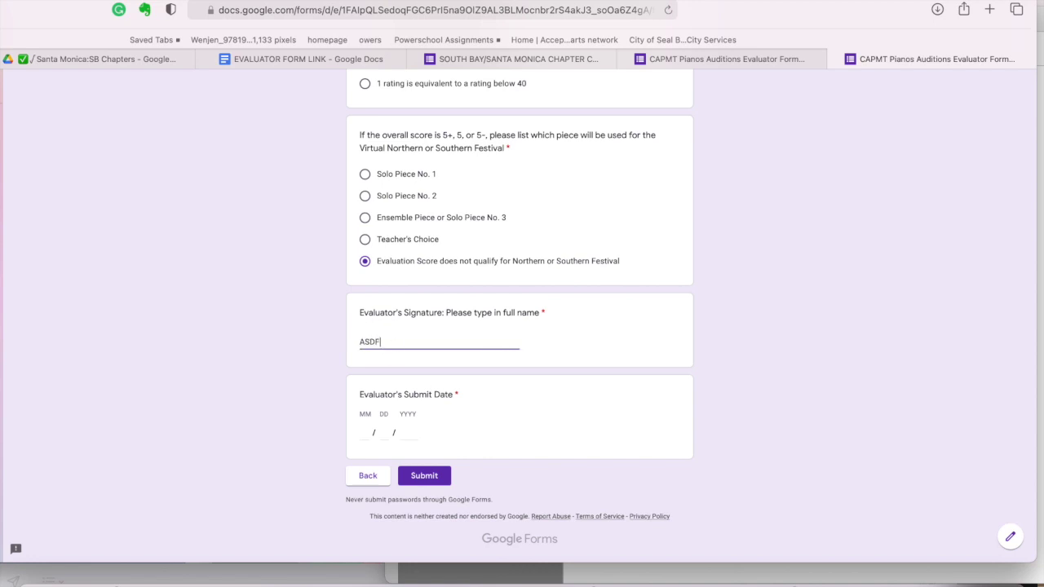
pyautogui.write('ASDF ASDFASDFASDF')
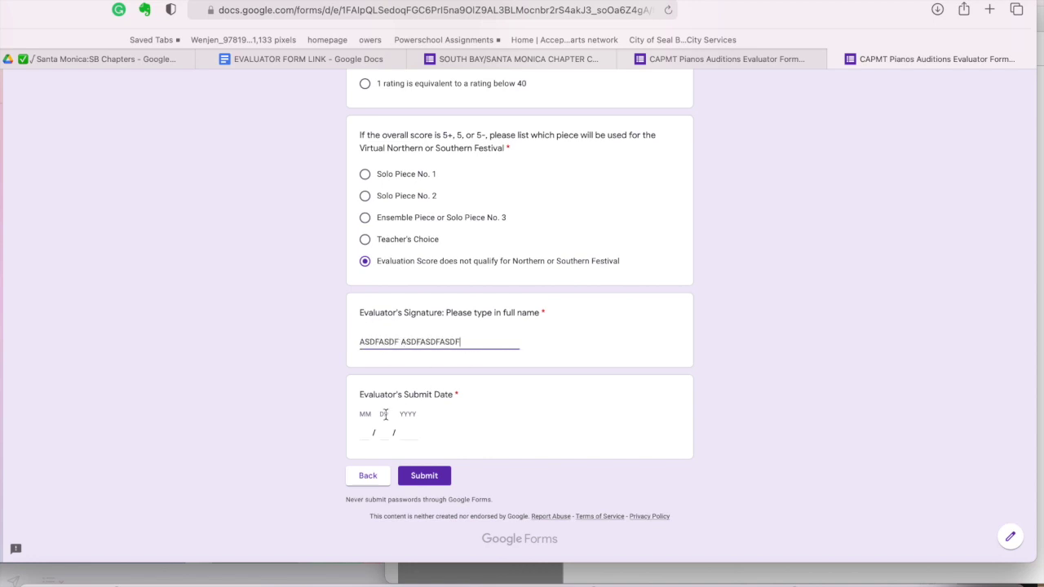
pyautogui.click(366, 428)
pyautogui.write('12')
pyautogui.click(382, 431)
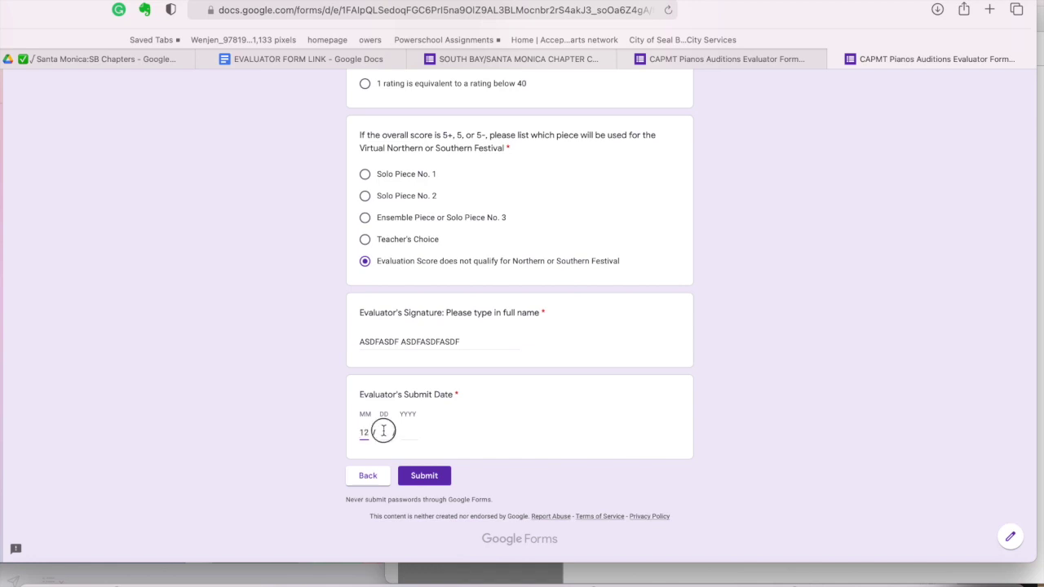
pyautogui.write('09 / ')
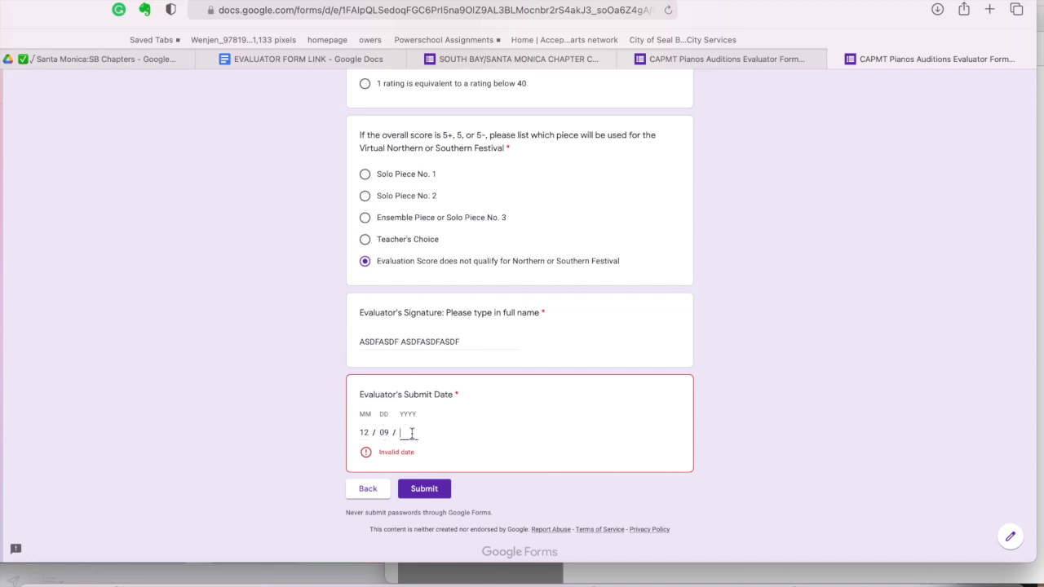
pyautogui.write('2020')
pyautogui.click(512, 476)
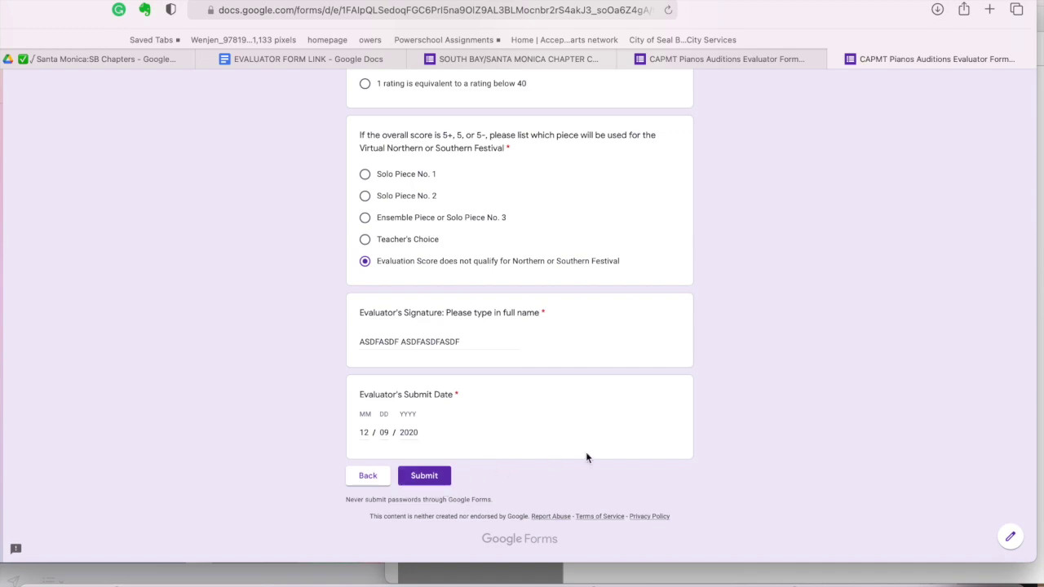
pyautogui.scroll(15, 522, 387)
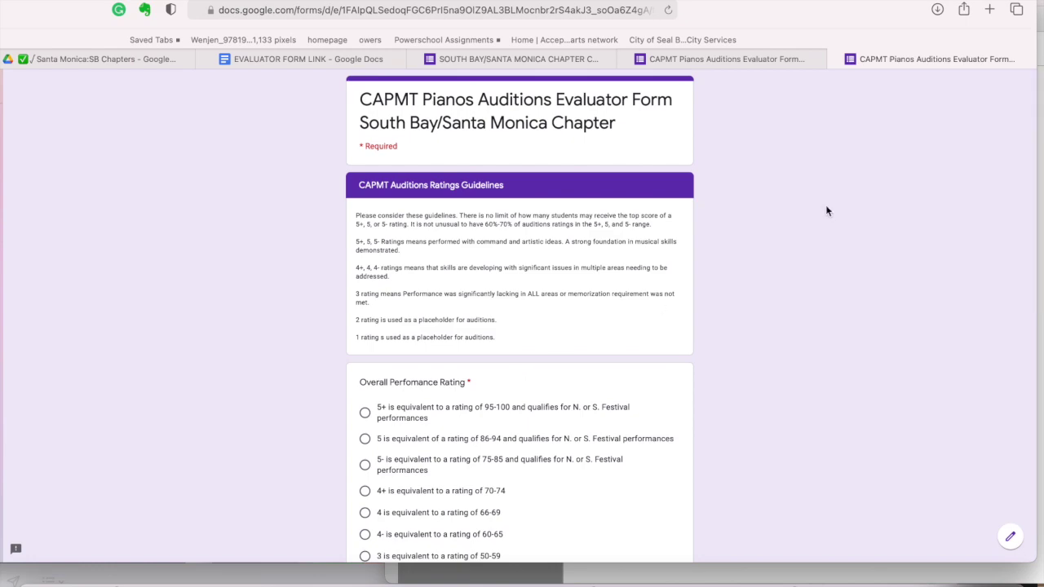
# Bring the audition sheet PDF forward, scroll through pages 1–3, and return to page 1 beside the form
pyautogui.moveTo(827, 18); pyautogui.dragTo(562, 14)
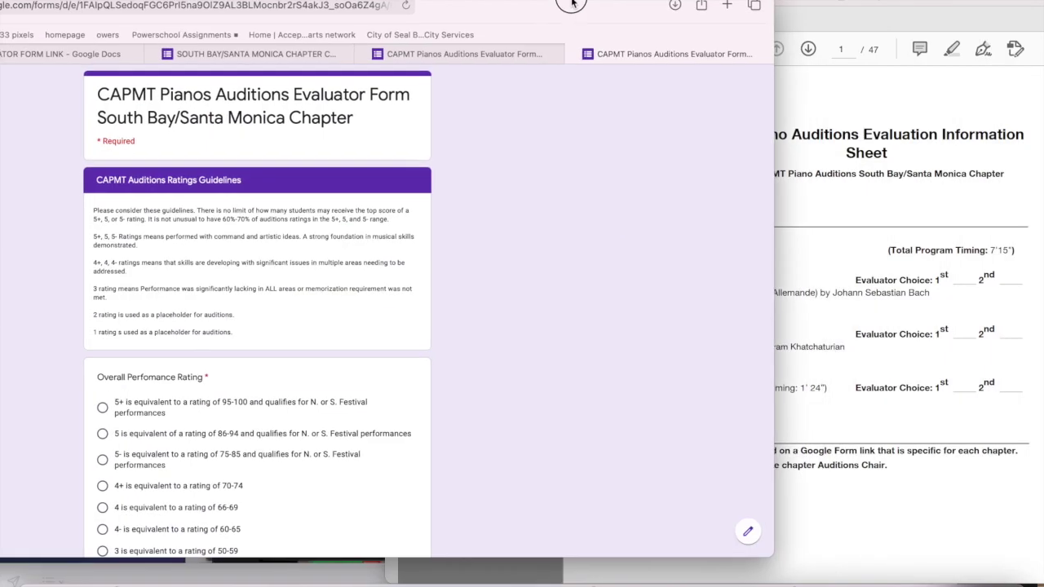
pyautogui.click(913, 205)
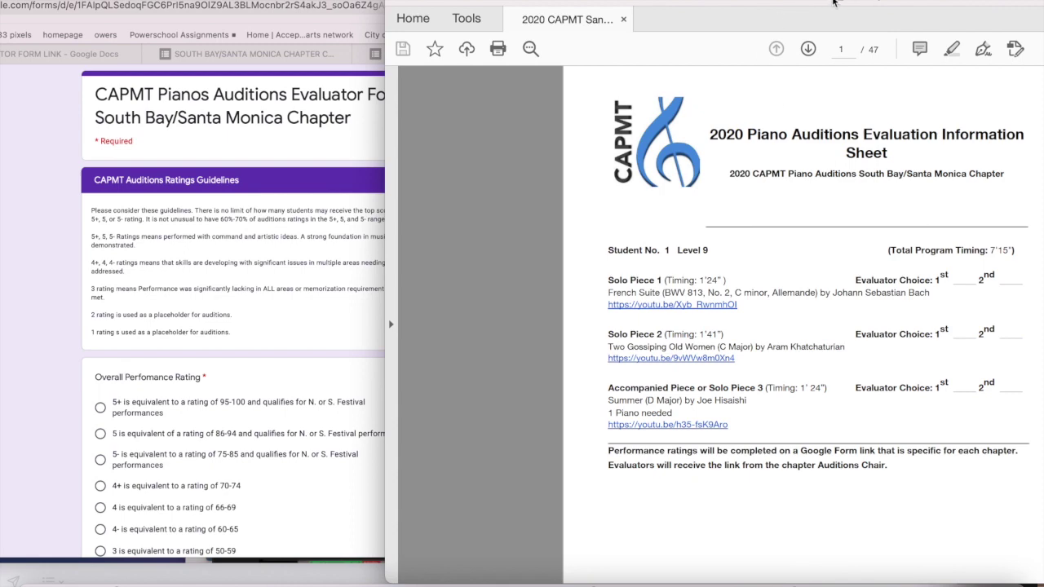
pyautogui.moveTo(668, 4); pyautogui.dragTo(513, 4)
pyautogui.scroll(-5, 683, 258)
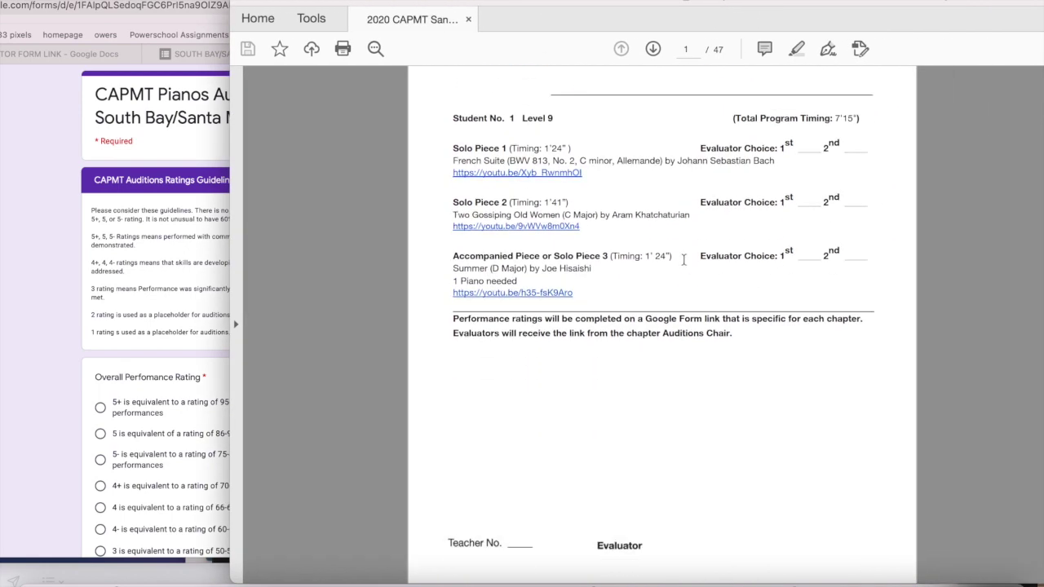
pyautogui.scroll(-10, 683, 257)
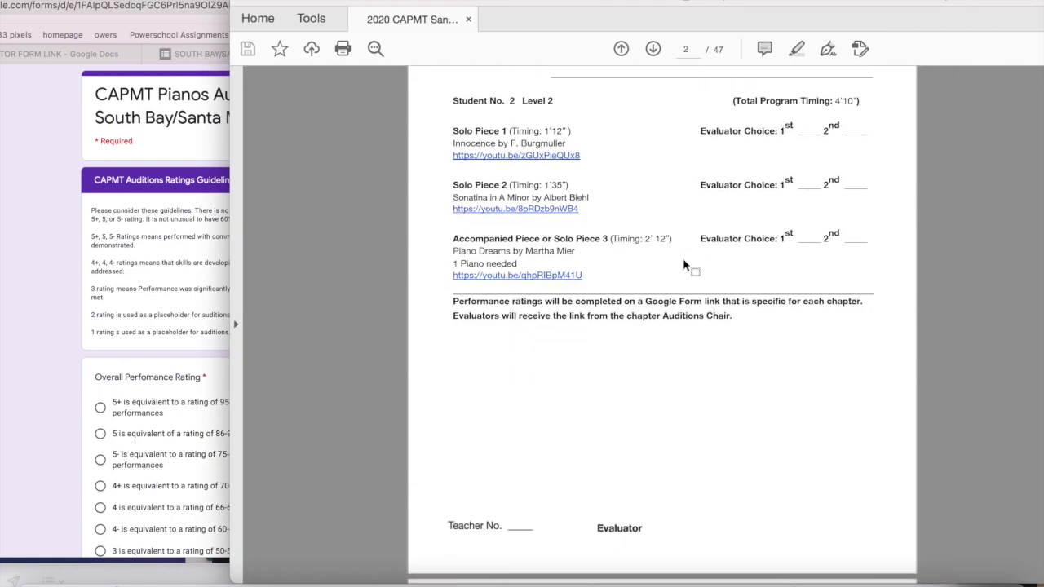
pyautogui.scroll(-6, 683, 258)
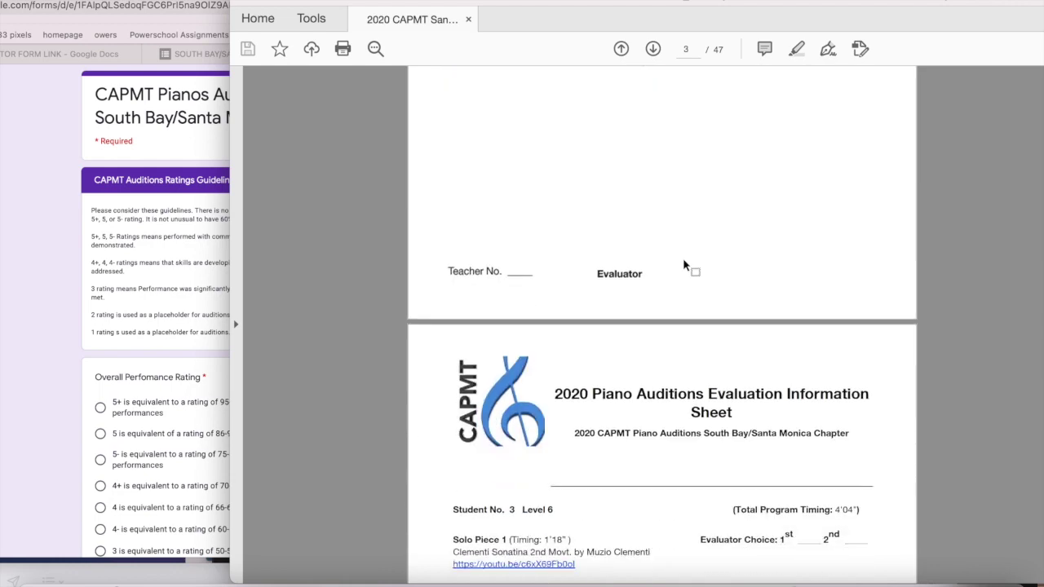
pyautogui.scroll(-12, 682, 258)
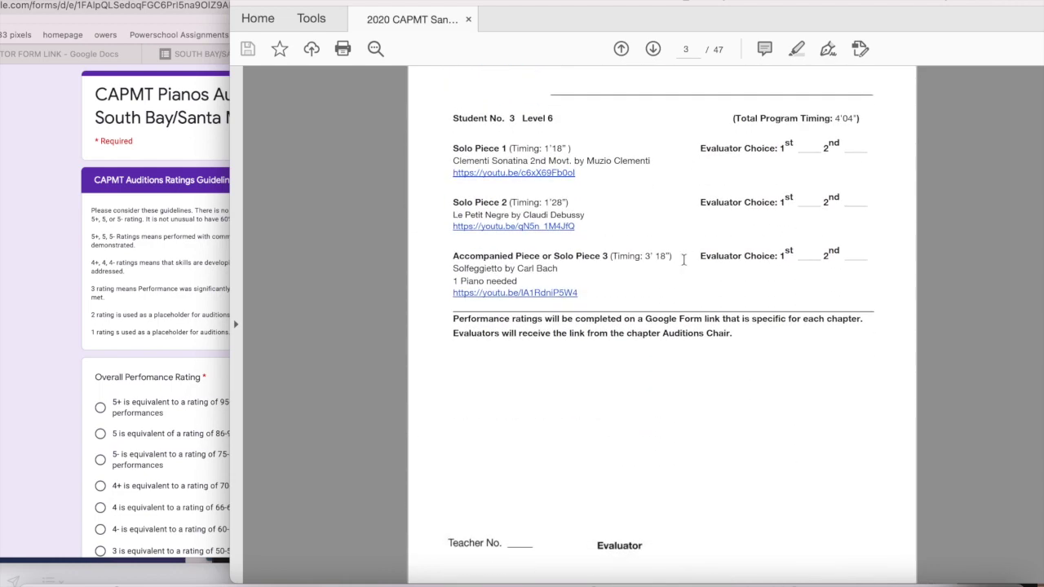
pyautogui.scroll(20, 682, 258)
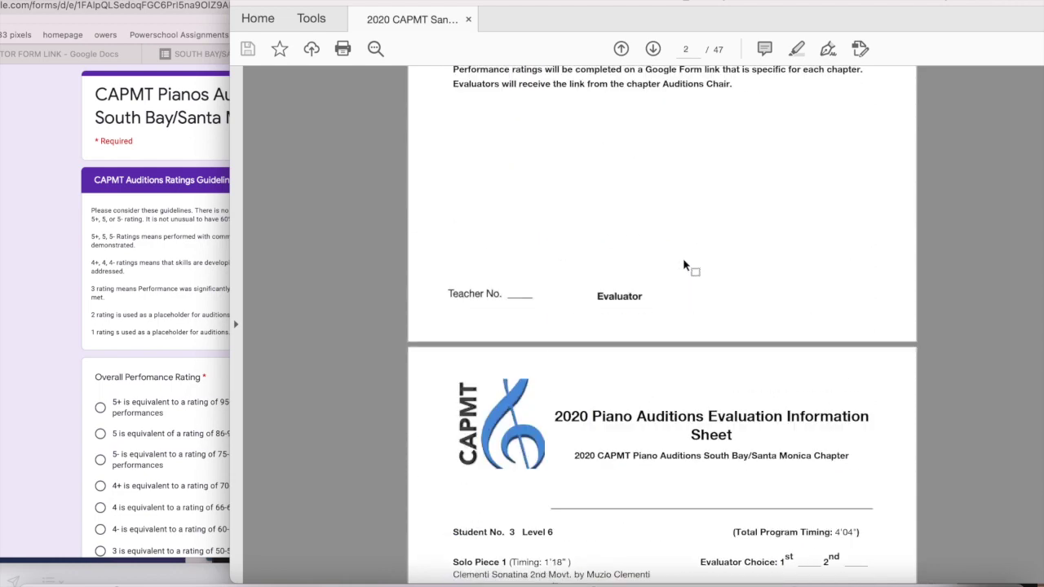
pyautogui.scroll(-2, 682, 258)
pyautogui.scroll(2, 682, 258)
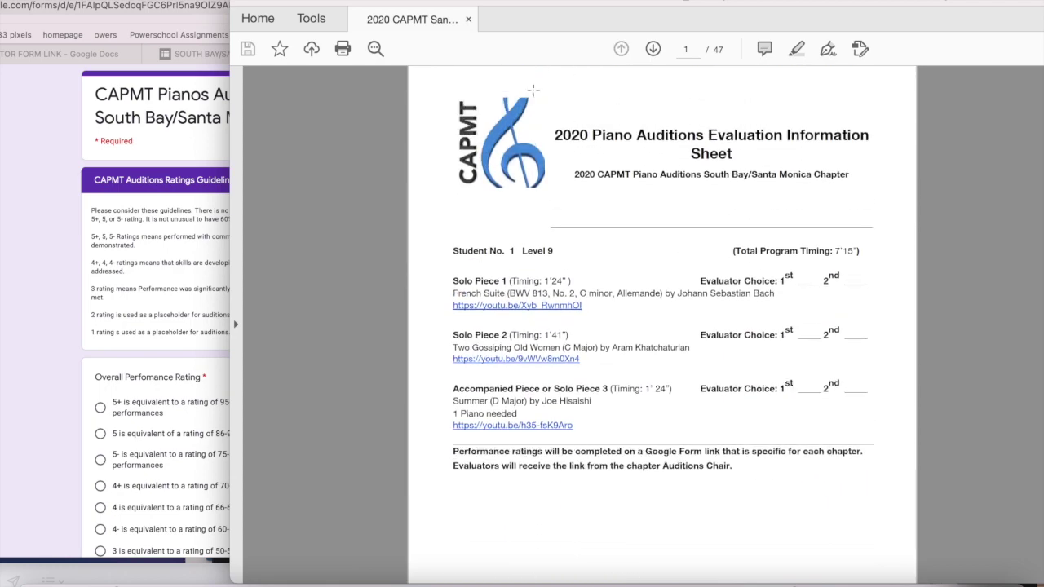
pyautogui.moveTo(517, 2); pyautogui.dragTo(777, 1)
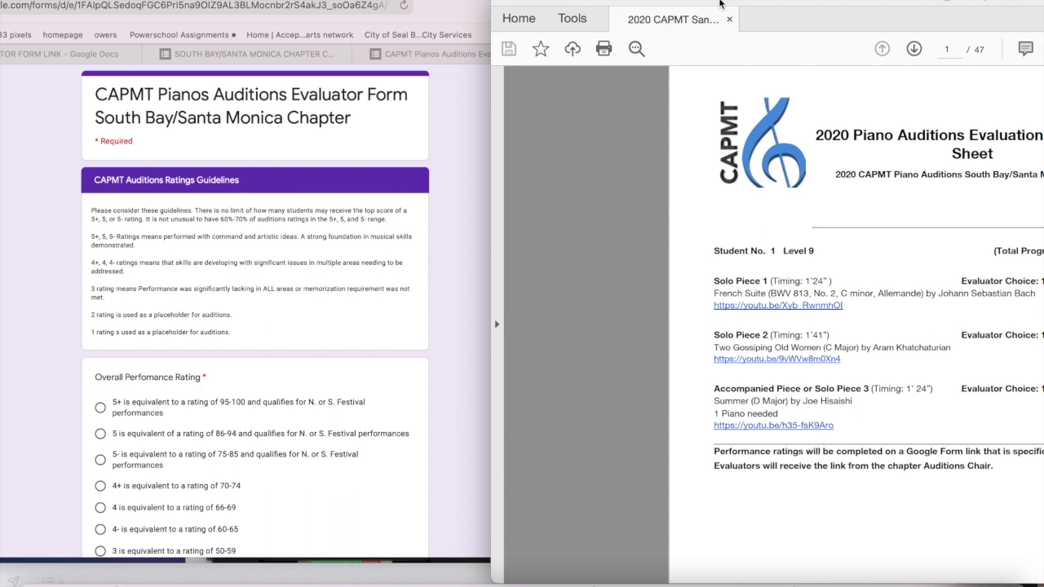
# Place the Acrobat Reader window on the right and scroll the form down to the Submit button
pyautogui.moveTo(720, 4); pyautogui.dragTo(677, 2)
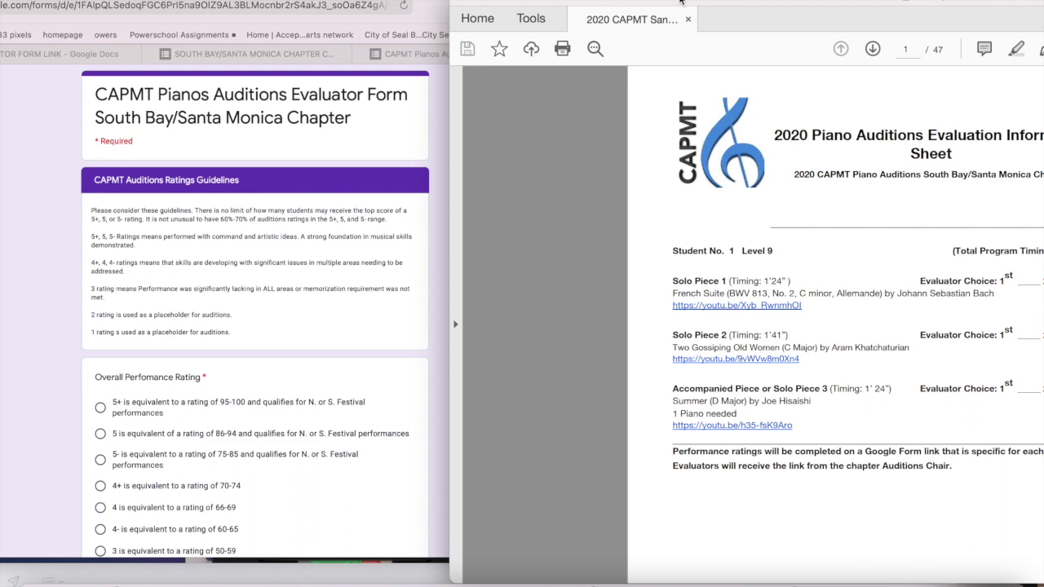
pyautogui.moveTo(681, 2); pyautogui.dragTo(699, 8)
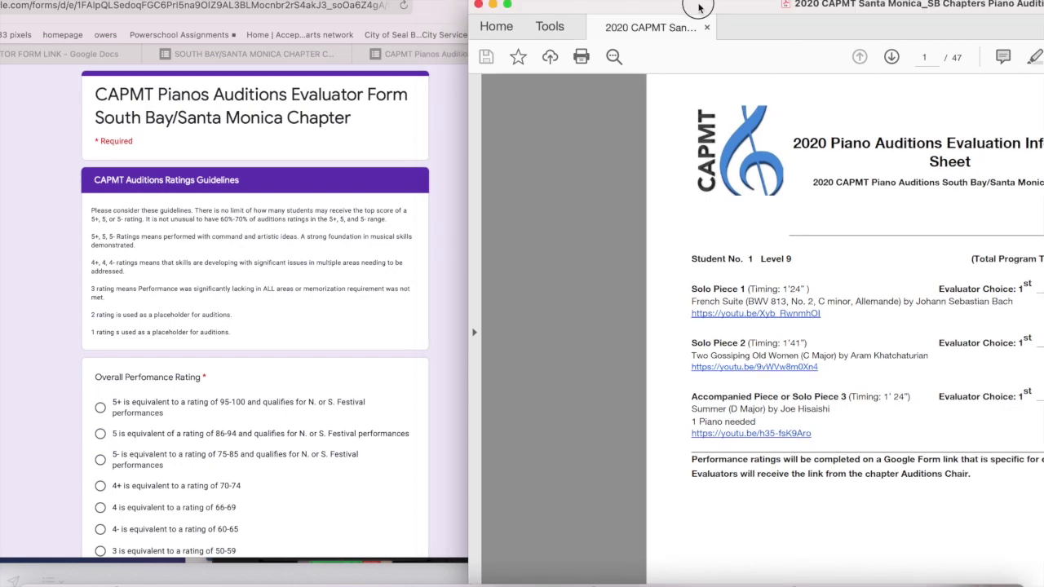
pyautogui.scroll(-5, 146, 330)
pyautogui.scroll(-2, 145, 330)
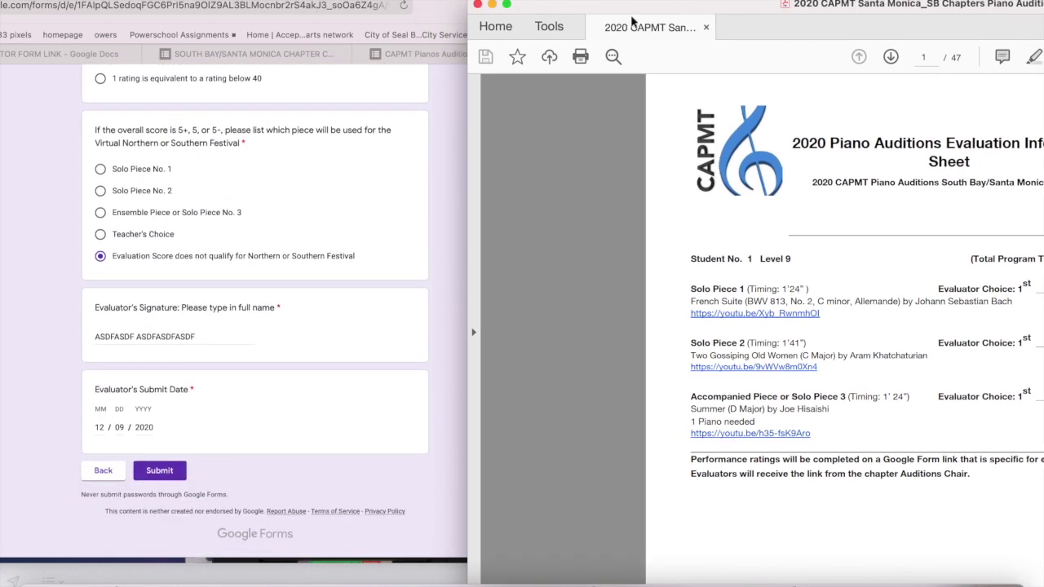
pyautogui.moveTo(666, 9); pyautogui.dragTo(635, 2)
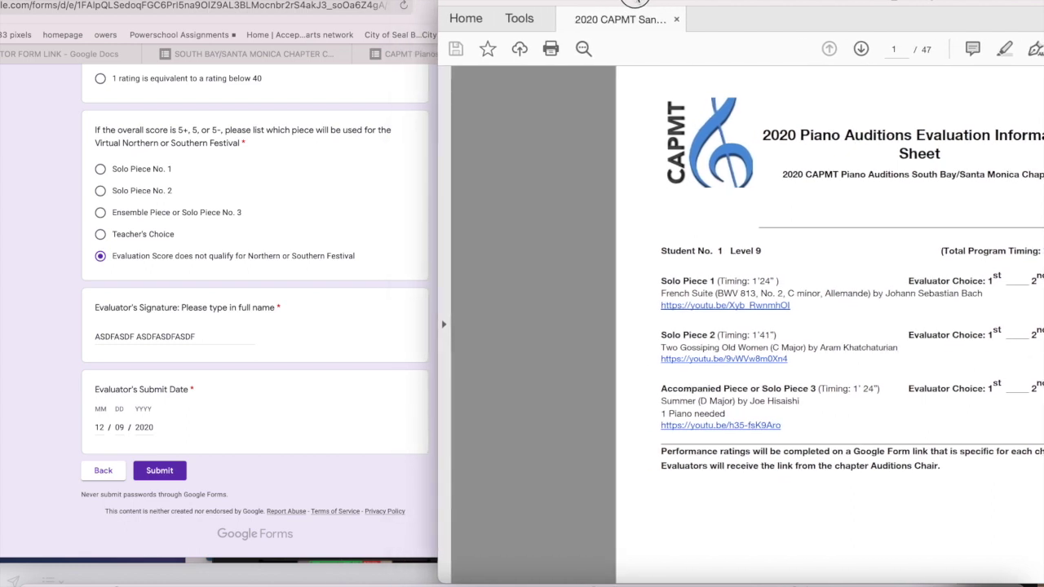